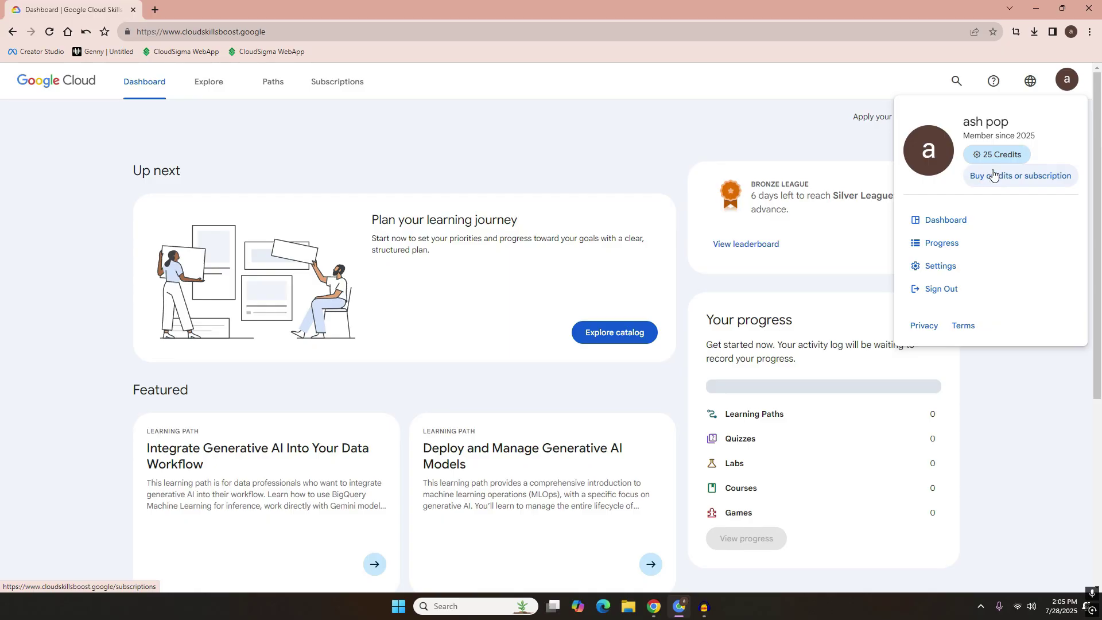
Switch to Chrome and browse the Paise Kamao channel's videos for the Google Cloud RDP guide, then return to Cloud Skills Boost.
click(1035, 10)
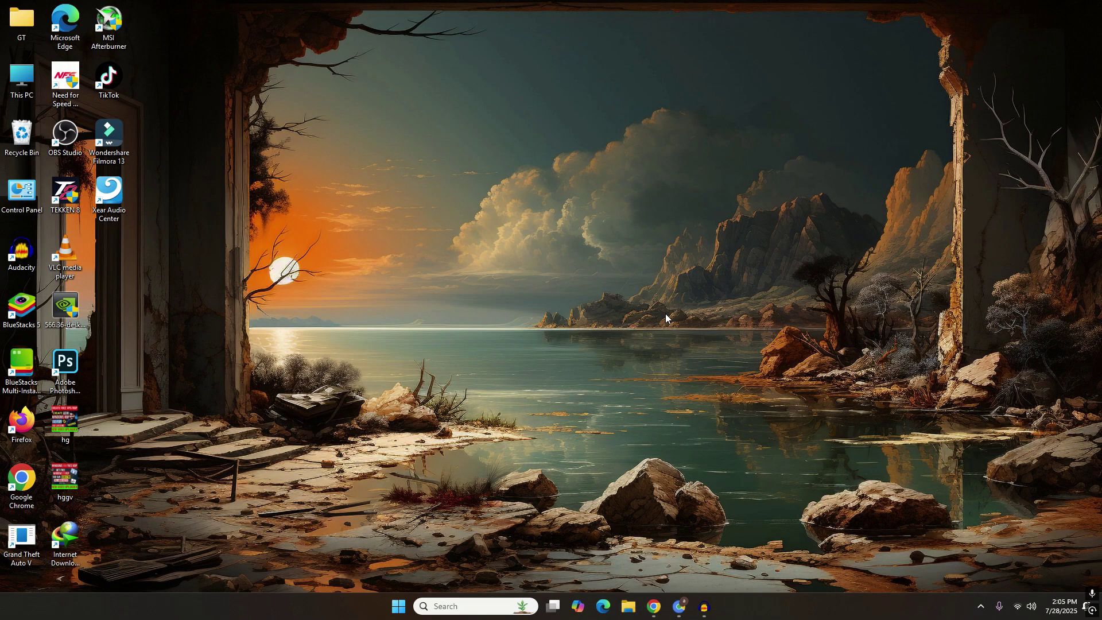
click(654, 605)
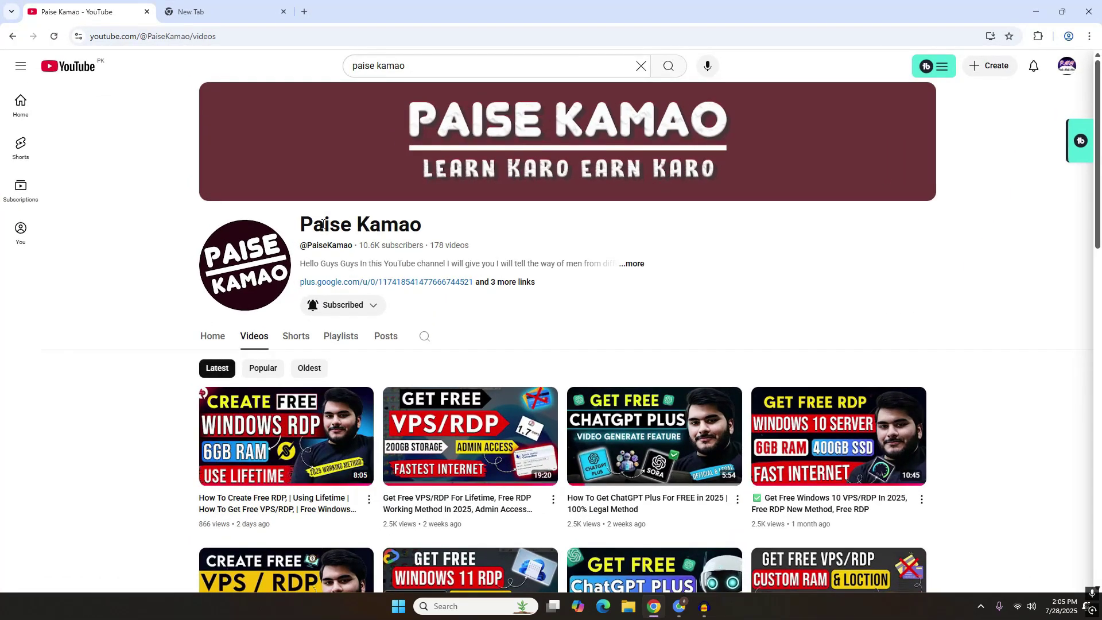
scroll(1100, 342, down, 6)
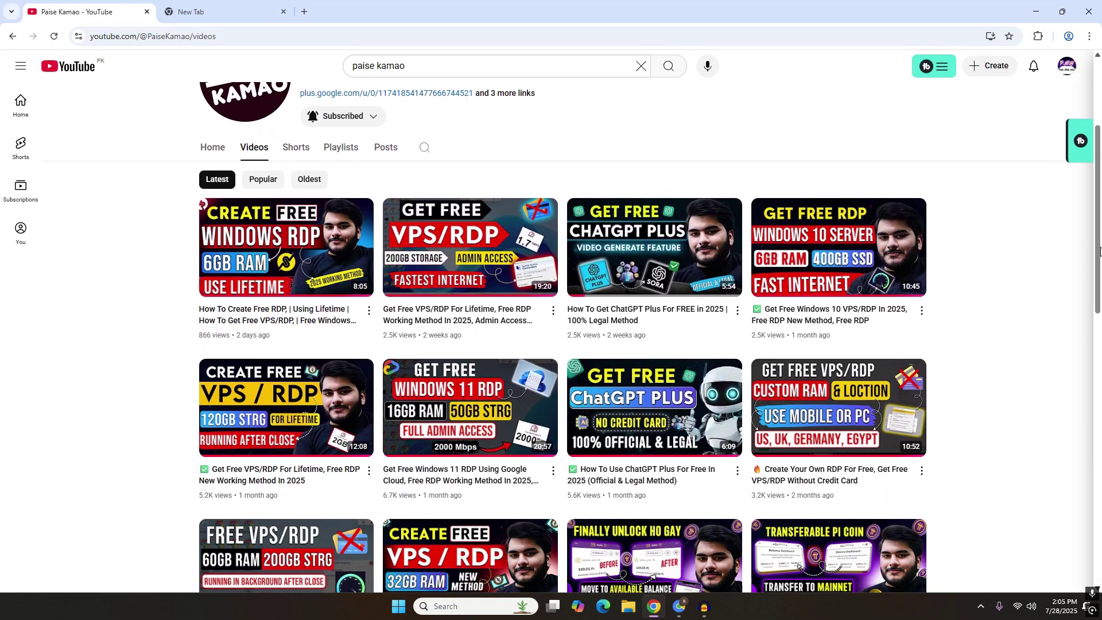
scroll(1097, 310, down, 3)
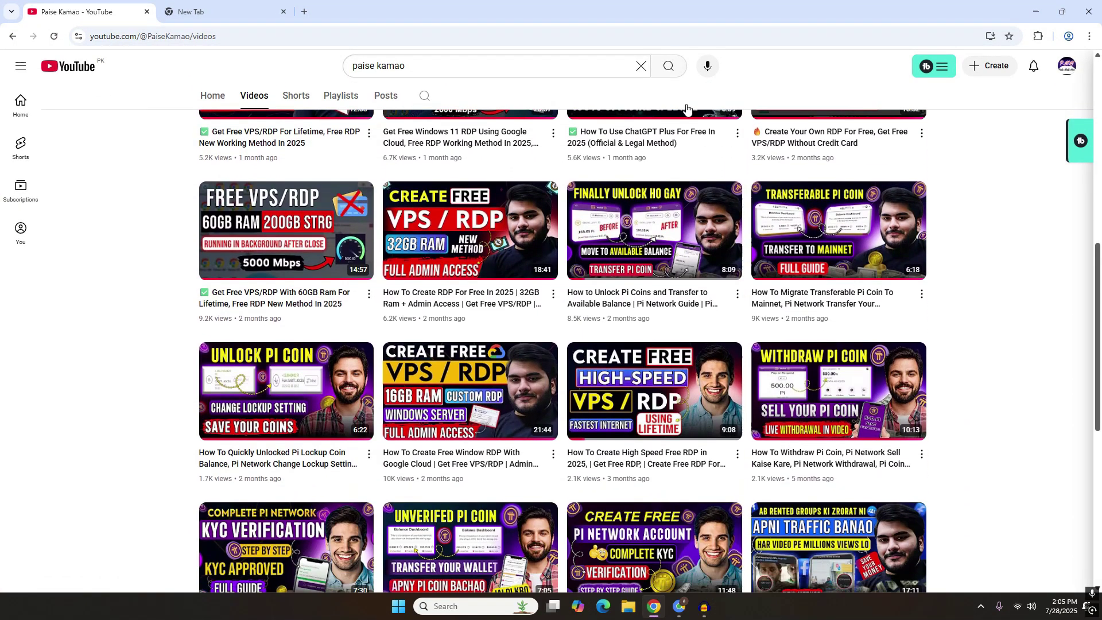
mouse_move(432, 481)
mouse_move(469, 430)
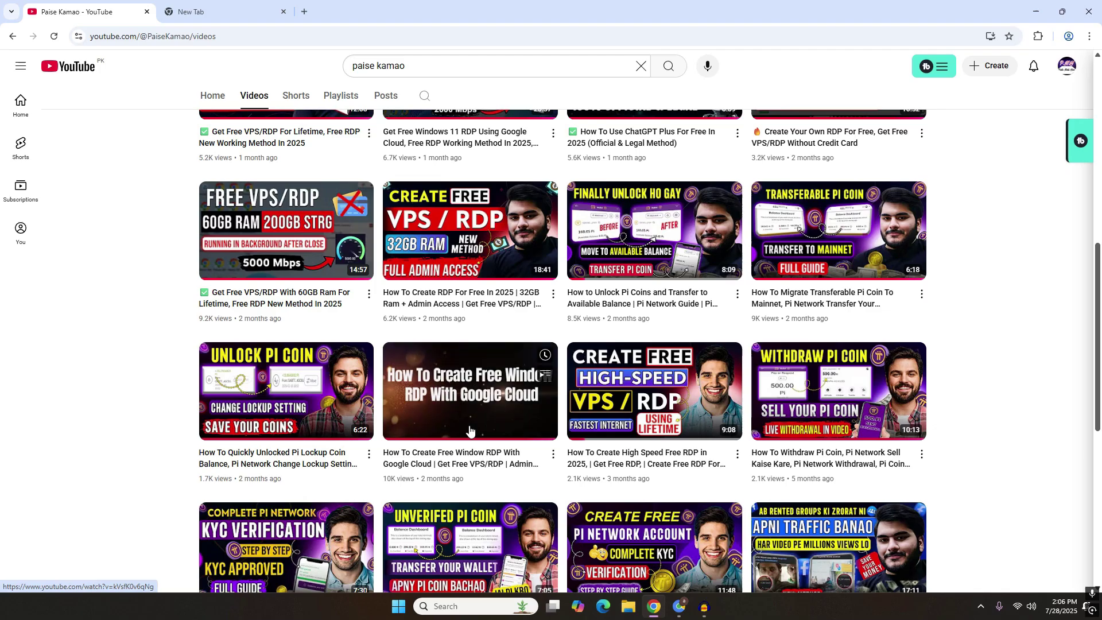
click(1032, 7)
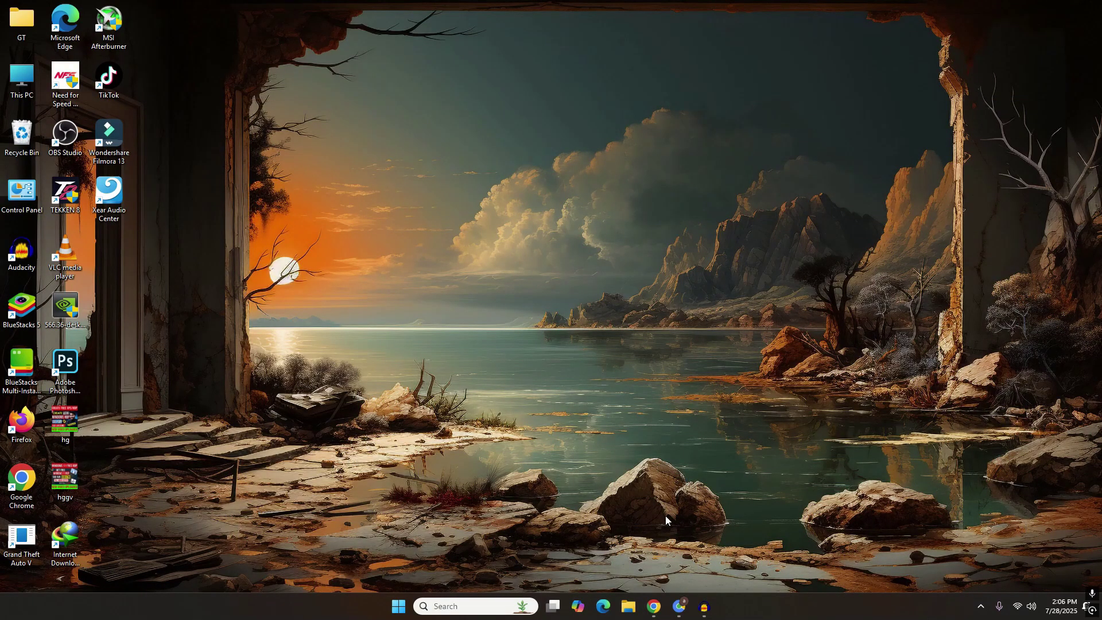
click(679, 607)
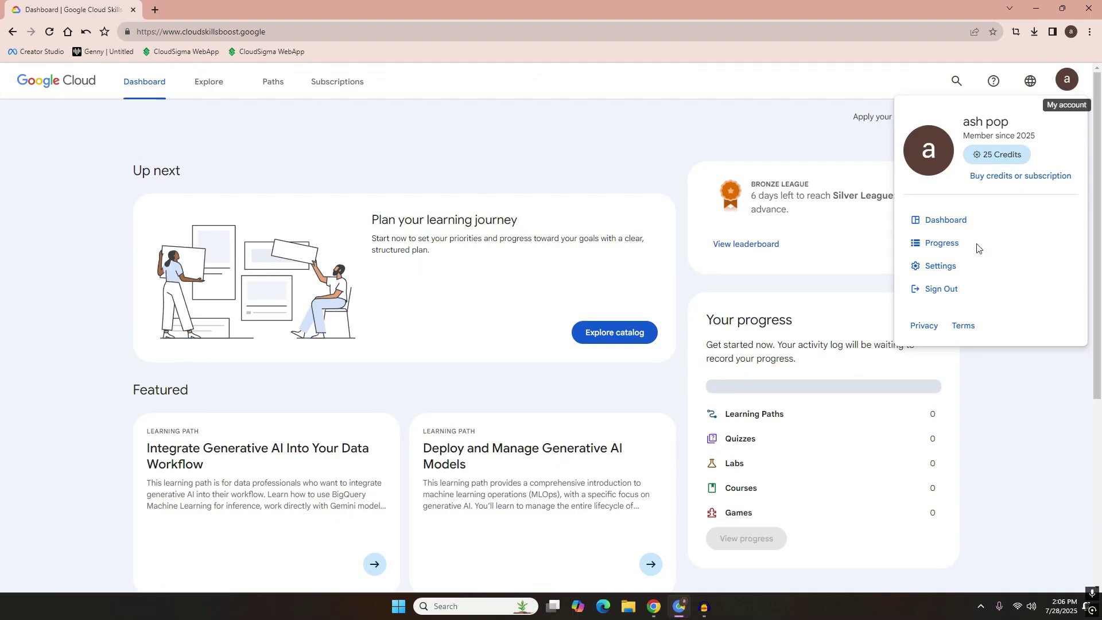
Dismiss the account details and search the Explore learning catalog for "virtual machine".
click(755, 135)
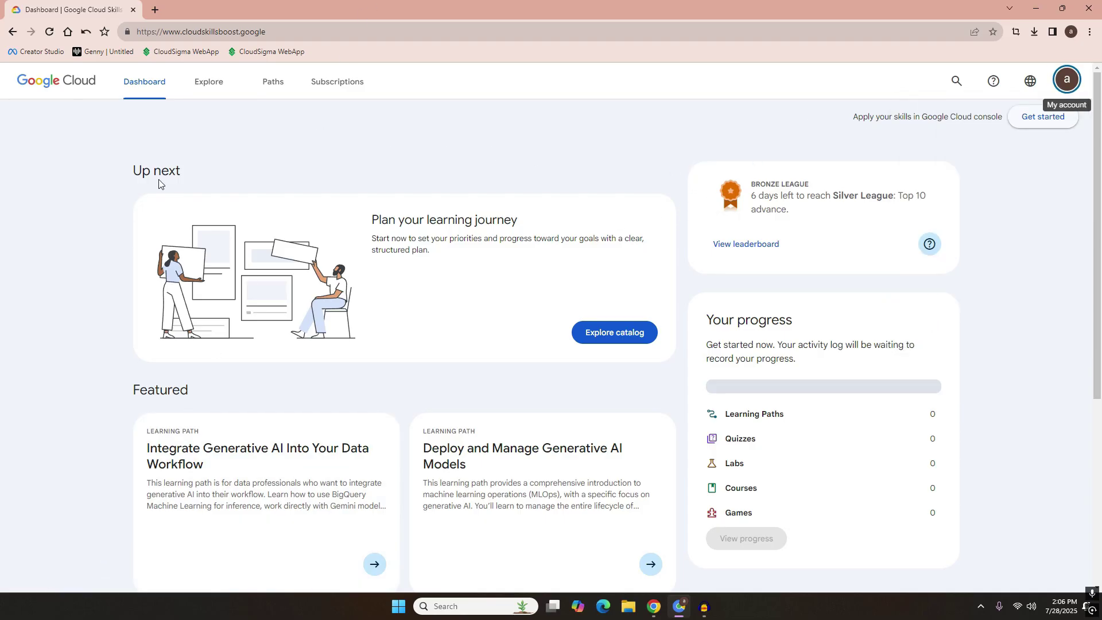
click(193, 85)
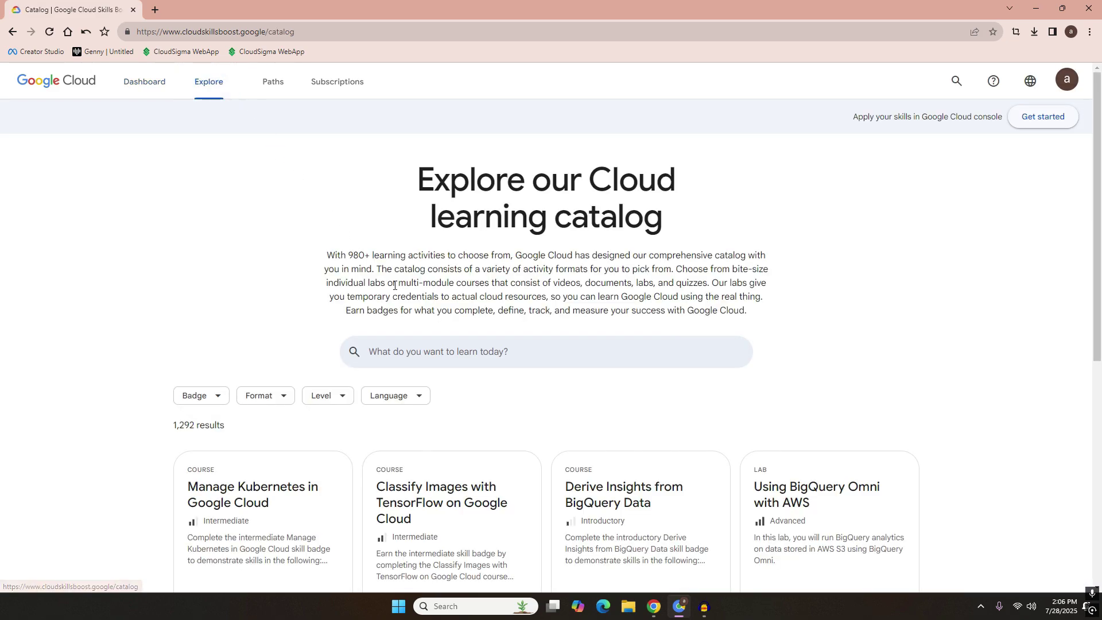
click(435, 343)
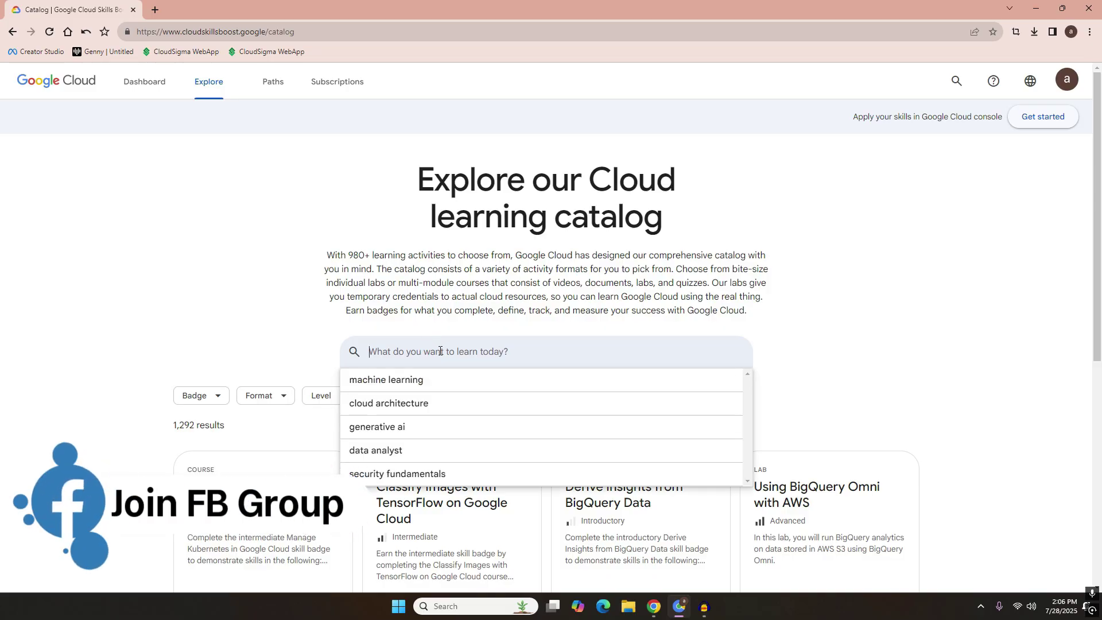
text(v)
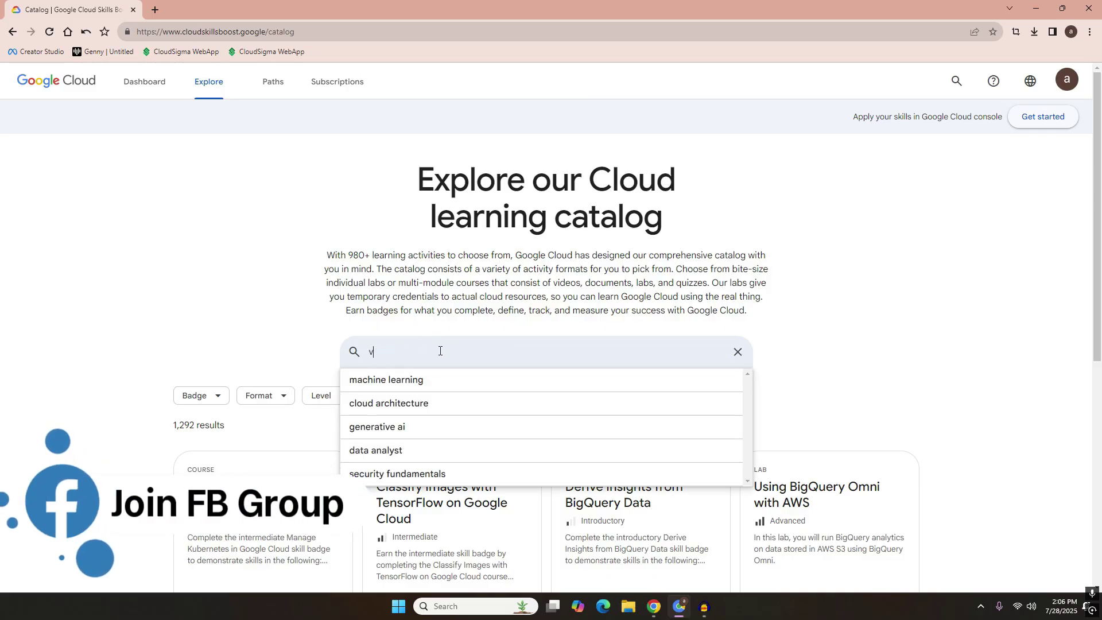
text(irt)
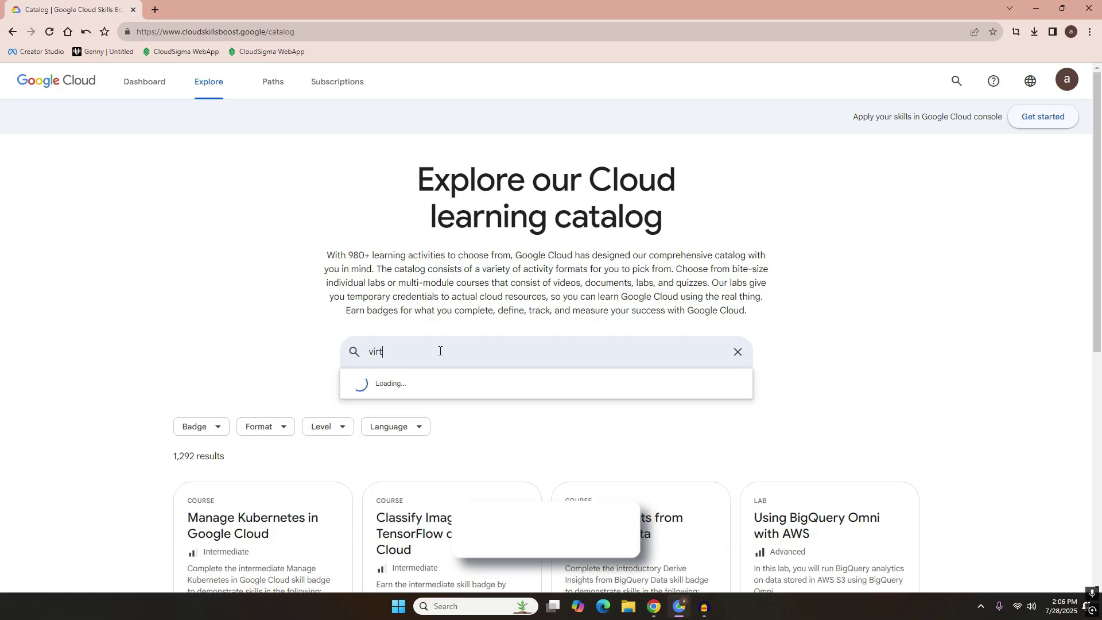
text(u)
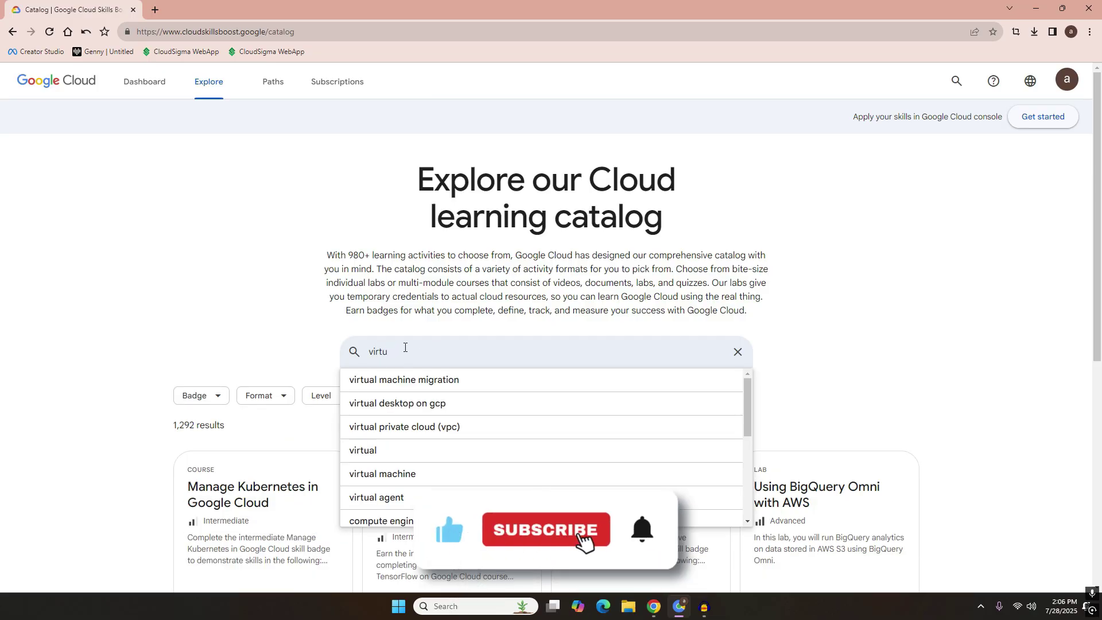
click(413, 477)
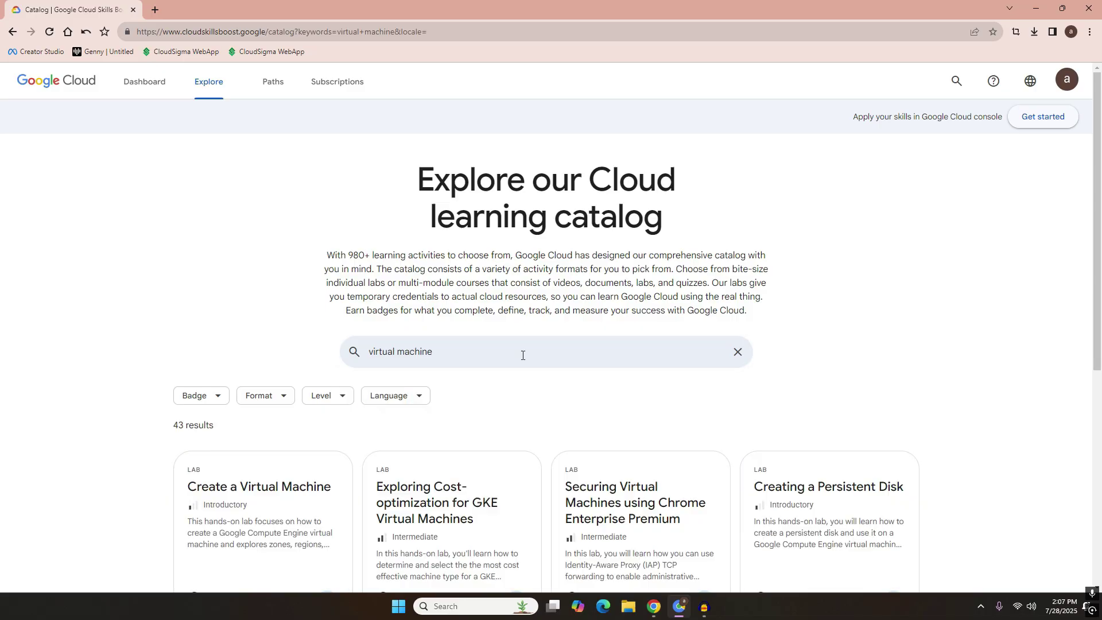
Open the "Securing Virtual Machines using Chrome Enterprise Premium" lab and check its credit cost and duration.
drag(1099, 182, 1100, 265)
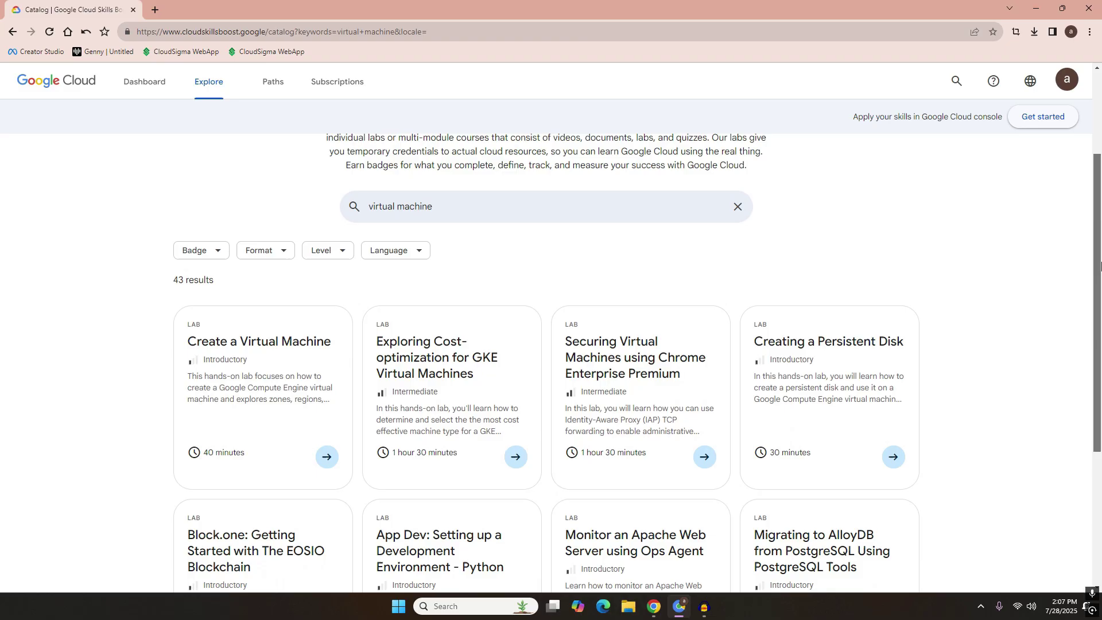
click(639, 398)
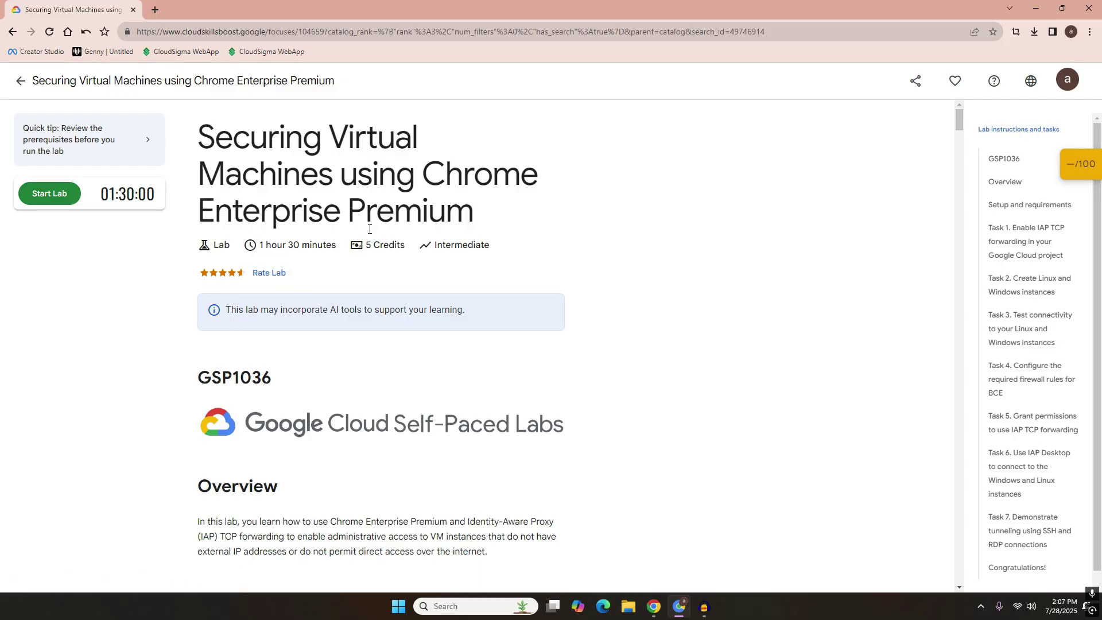
drag(365, 248, 403, 246)
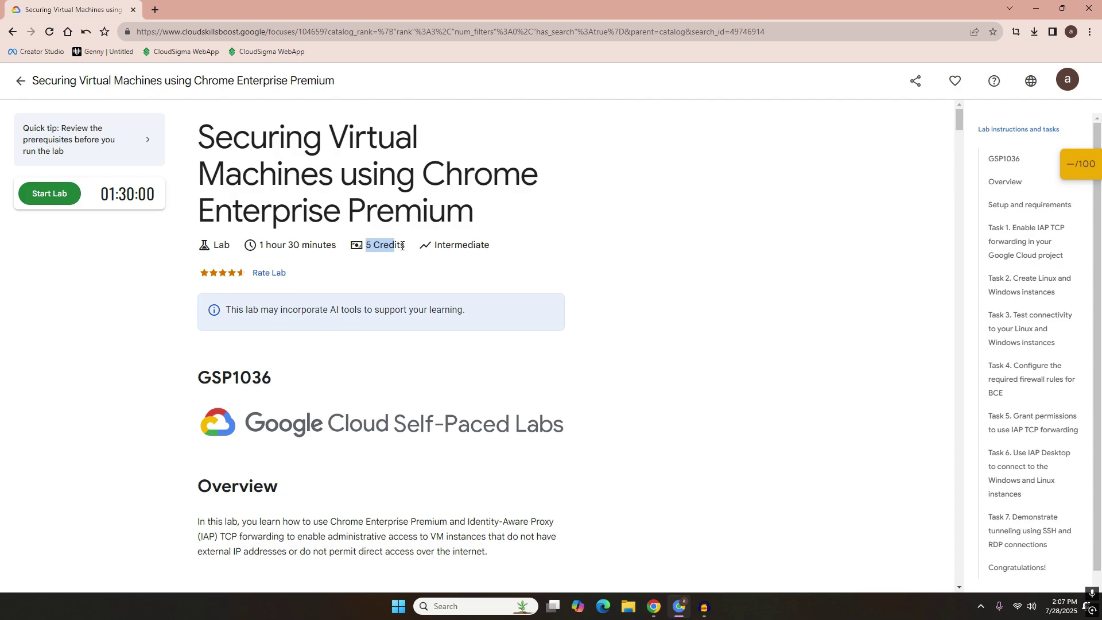
triple_click(258, 247)
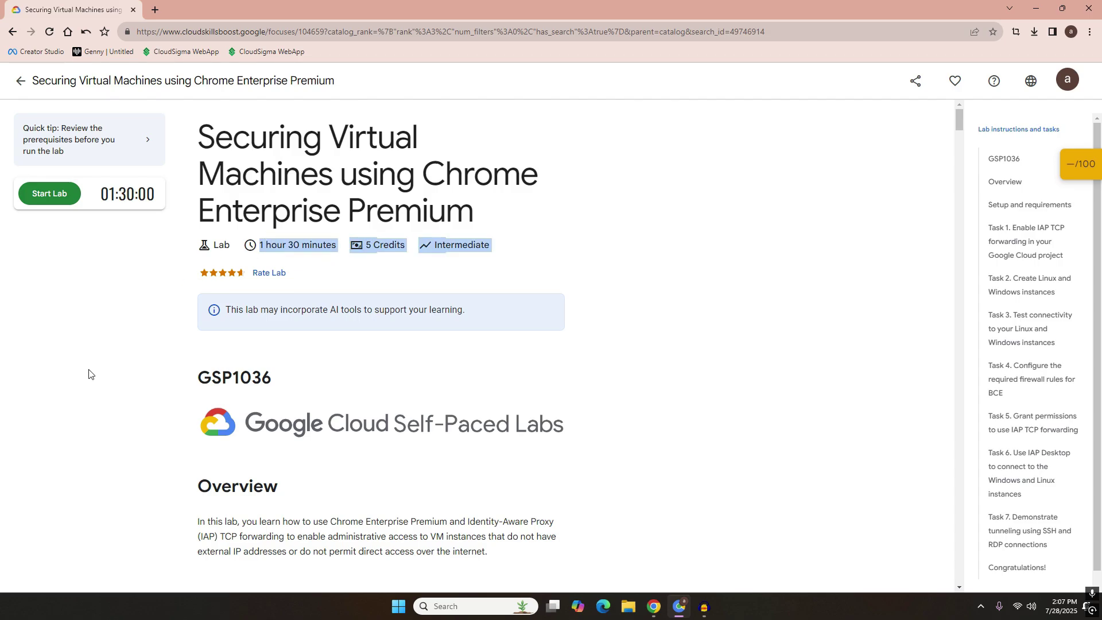
Start the lab, complete the bus image verification, and launch it with 5 credits.
click(63, 196)
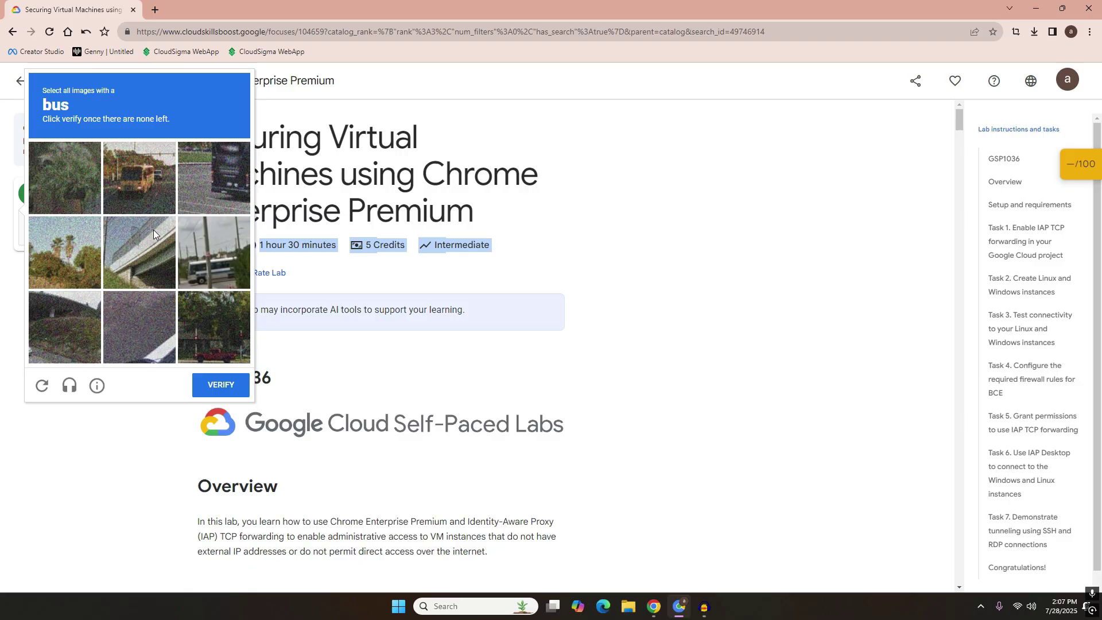
click(153, 186)
click(210, 236)
click(218, 148)
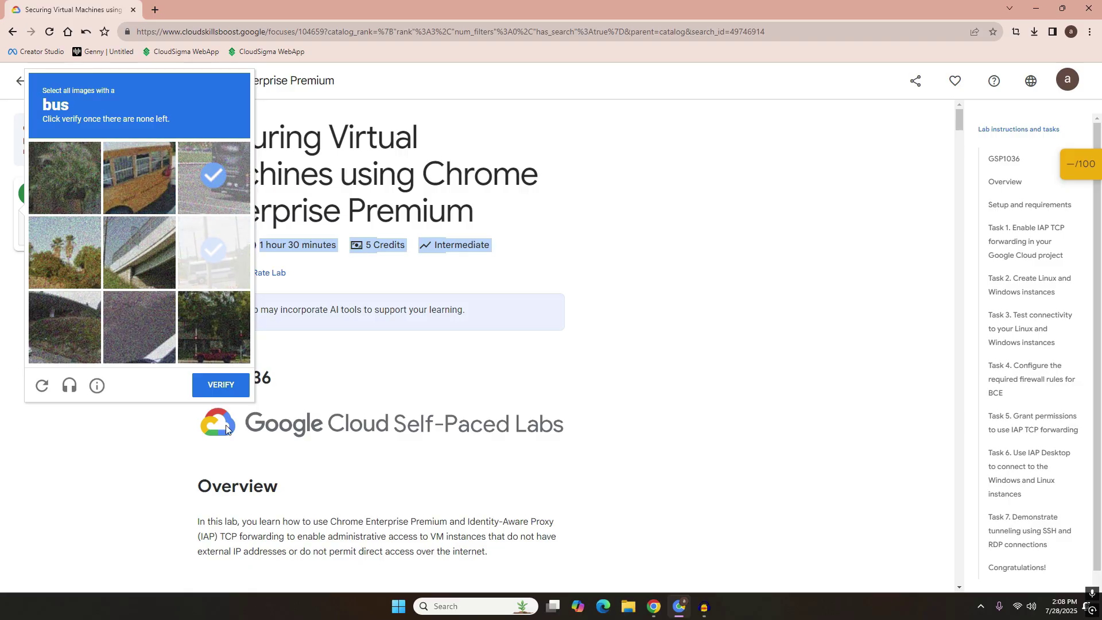
click(140, 178)
click(220, 384)
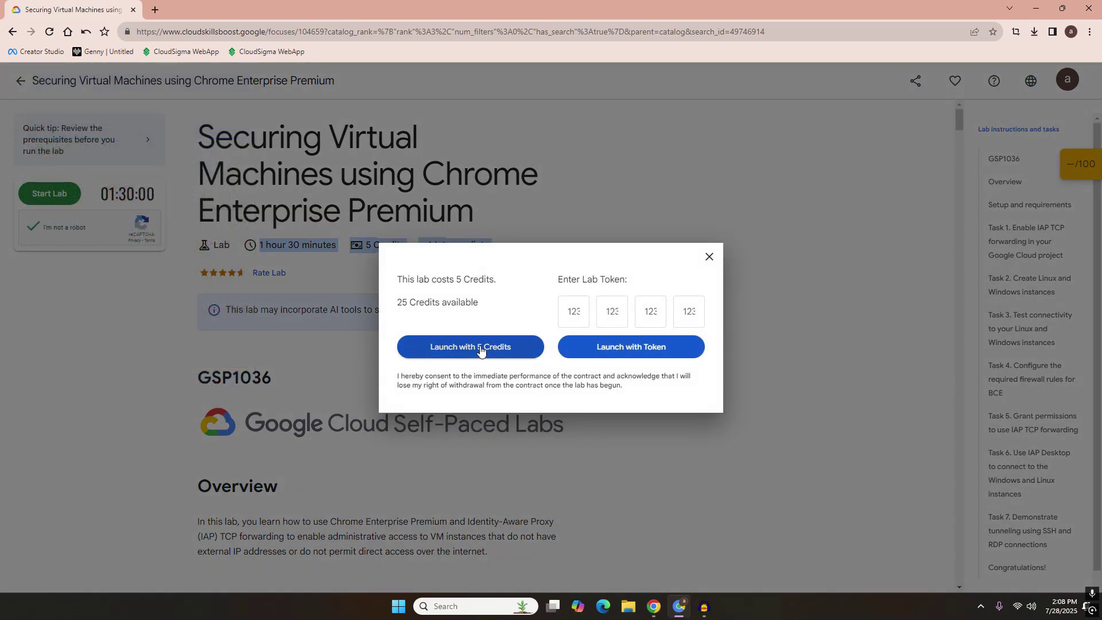
click(480, 348)
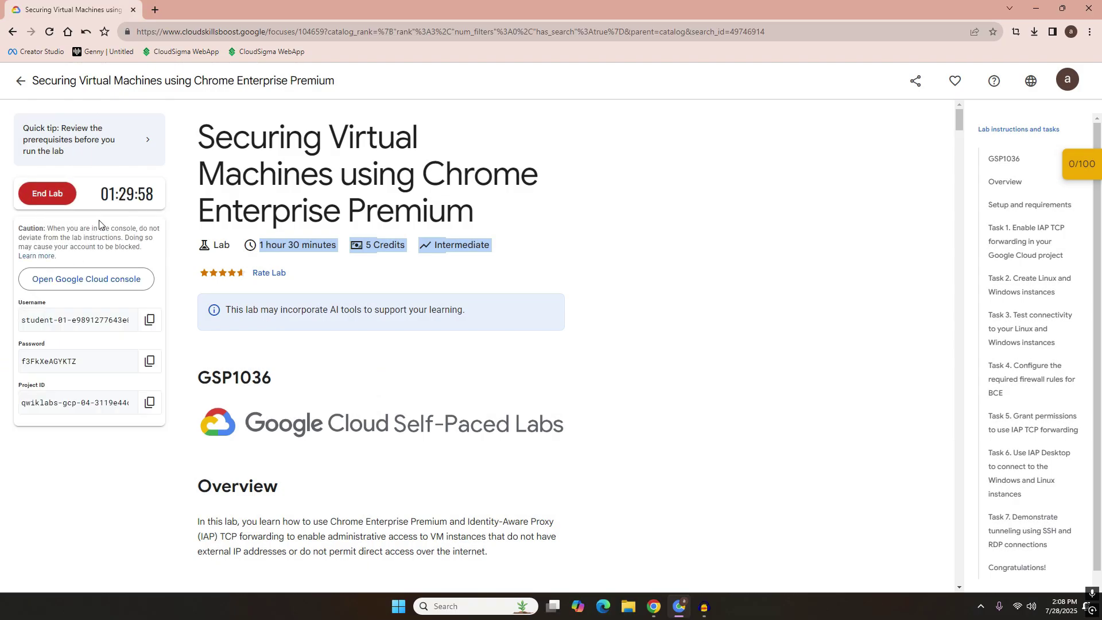
Copy the lab password and open the Google Cloud console link in a new tab.
click(149, 370)
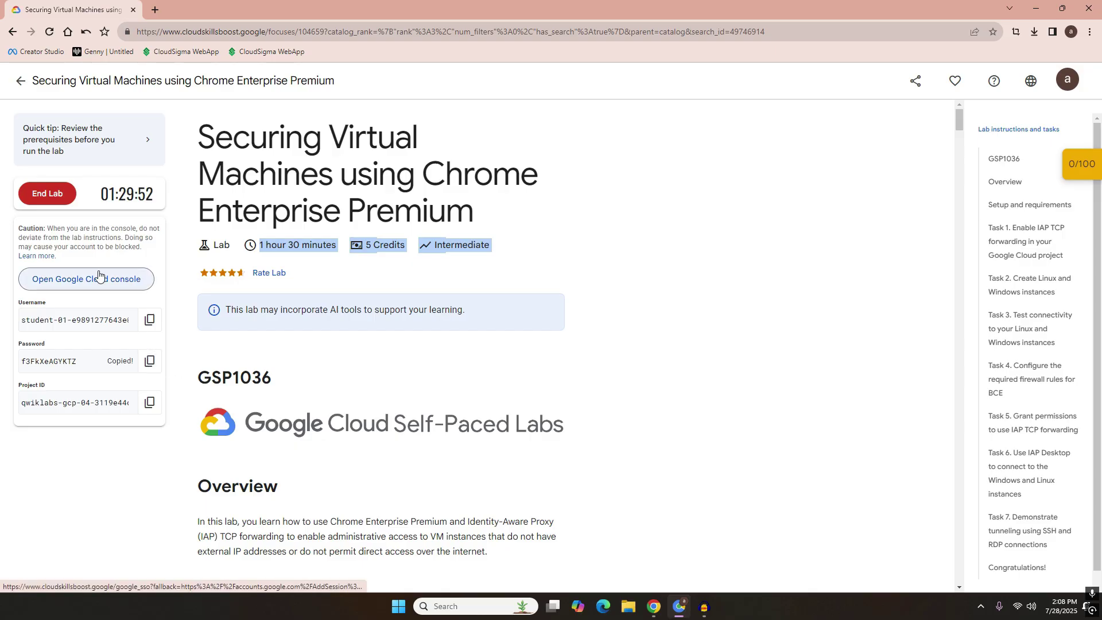
right_click(71, 284)
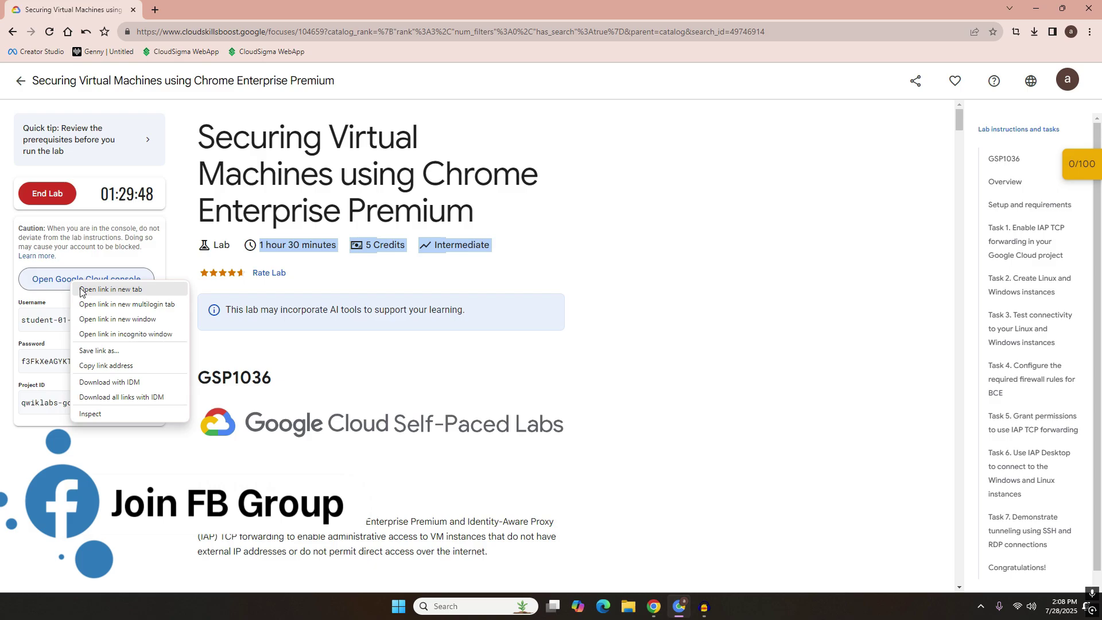
click(81, 290)
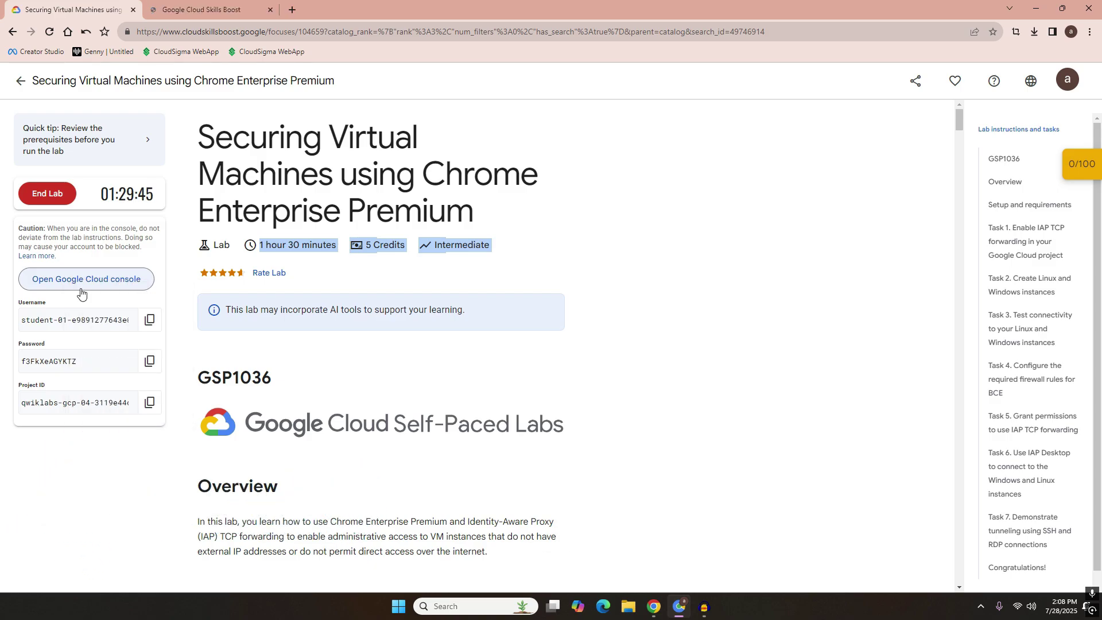
click(205, 6)
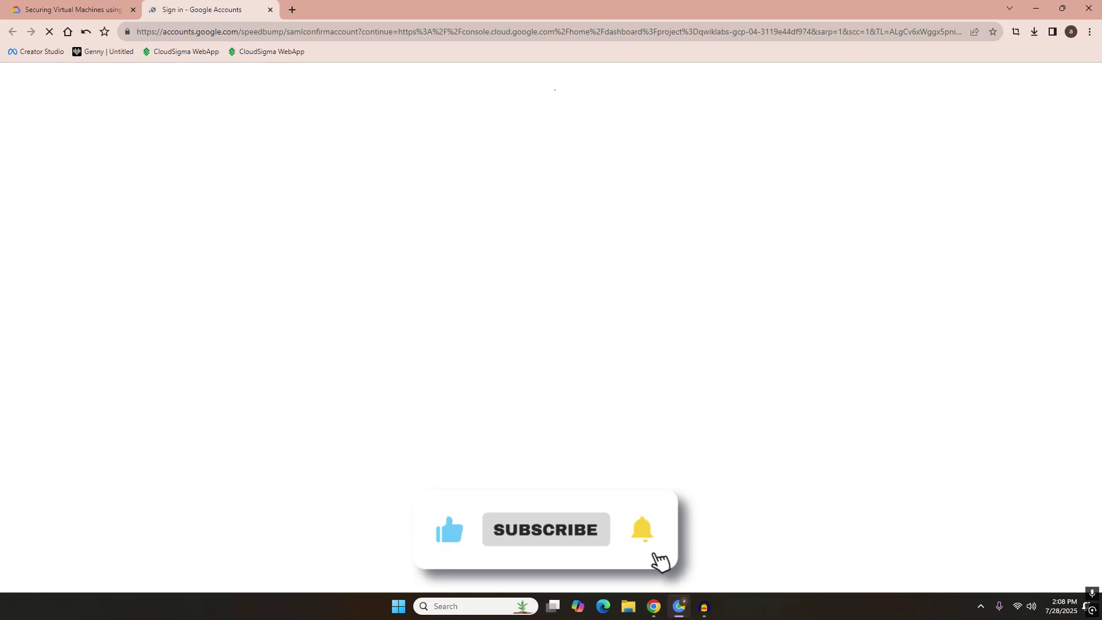
Accept the welcome notice for the new Google student account and decline creating a new browser profile.
click(627, 337)
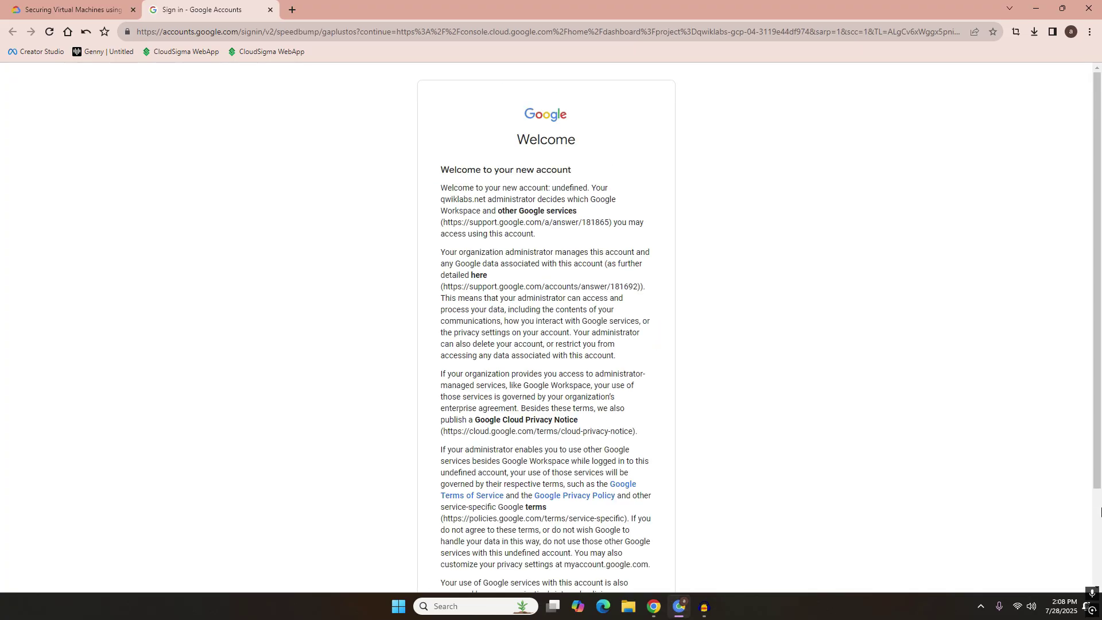
scroll(1101, 512, down, 3)
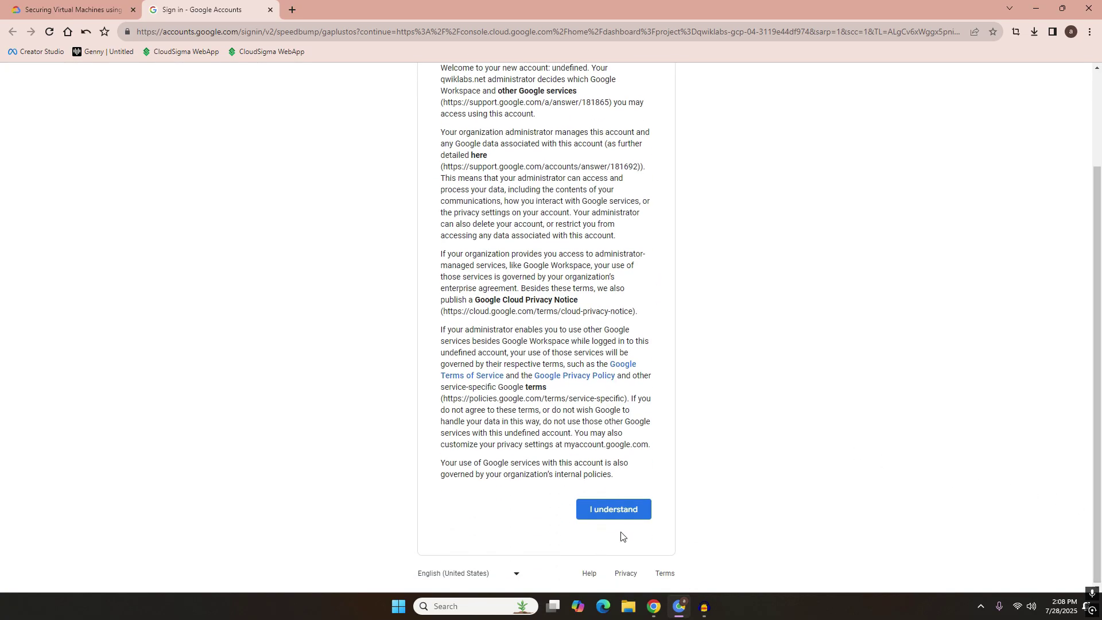
click(632, 508)
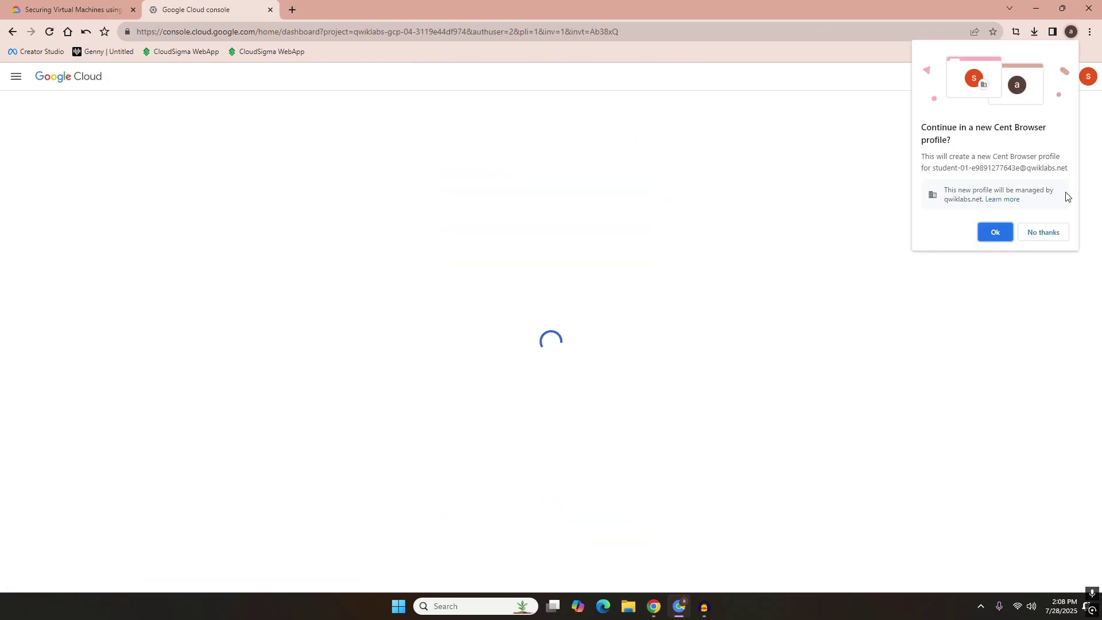
click(1046, 233)
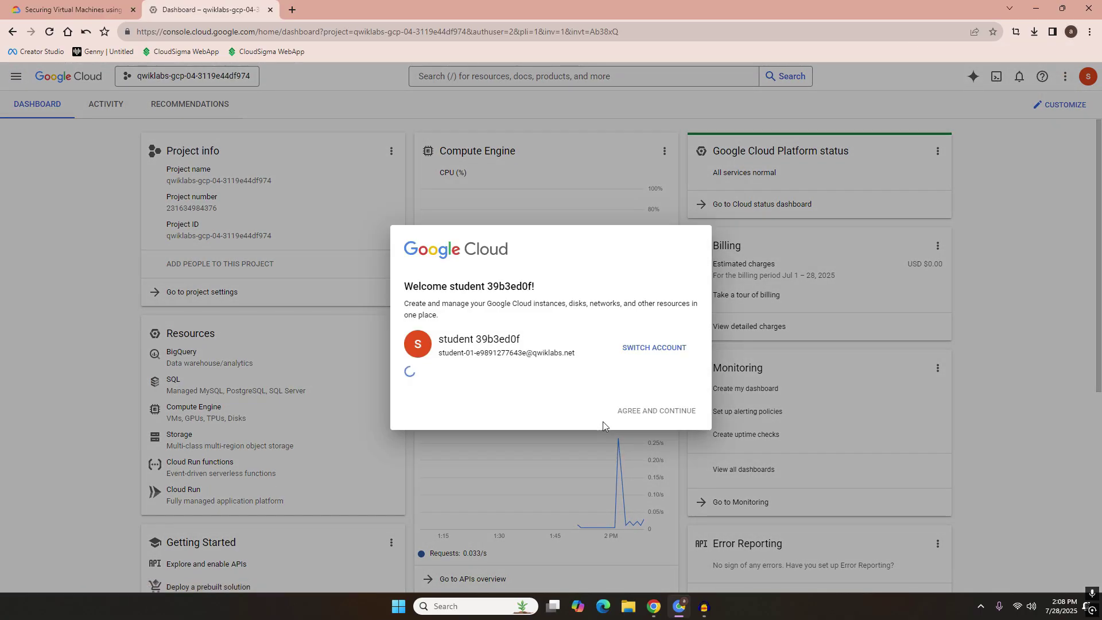
Agree to the Google Cloud Platform Terms of Service, with periodic email updates enabled, and continue to the console.
click(428, 384)
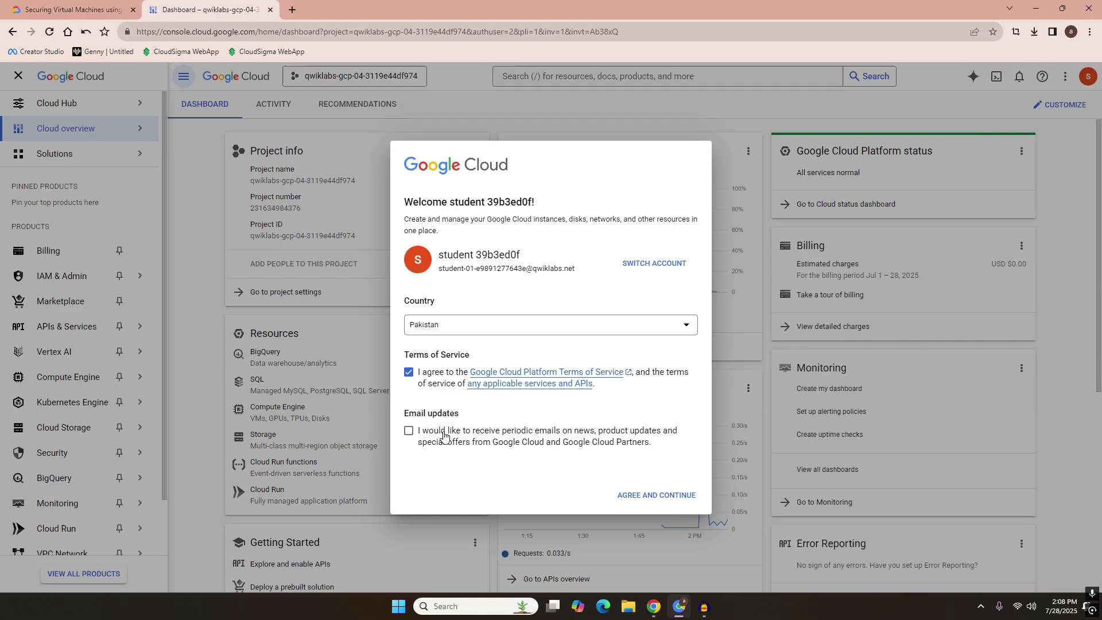
click(443, 435)
click(662, 494)
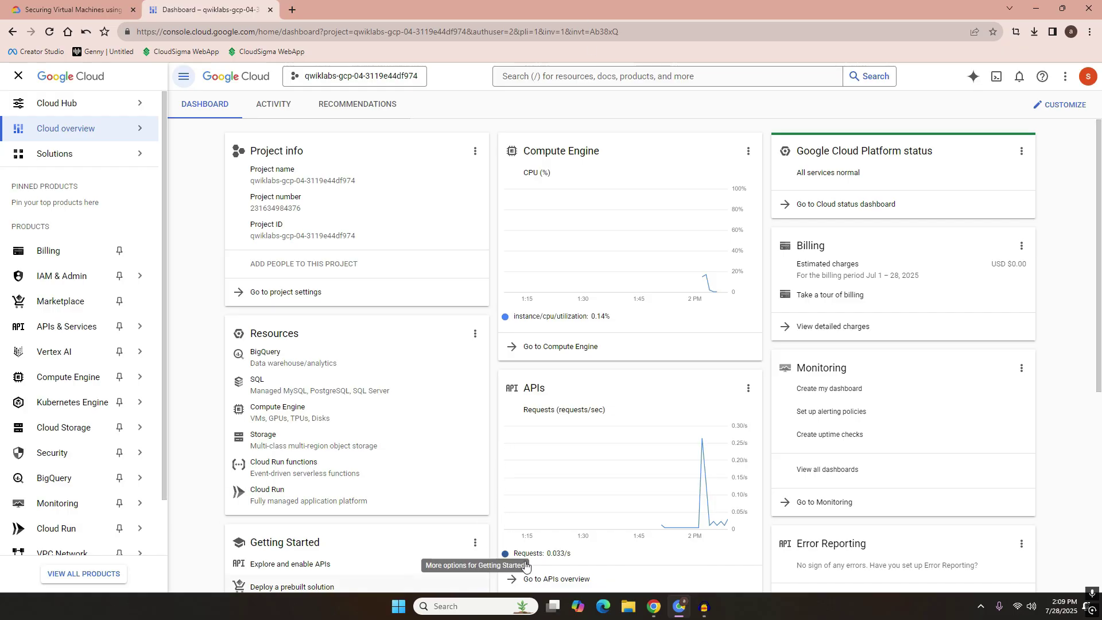
Open the VM instances page of Compute Engine for the lab project.
mouse_move(69, 503)
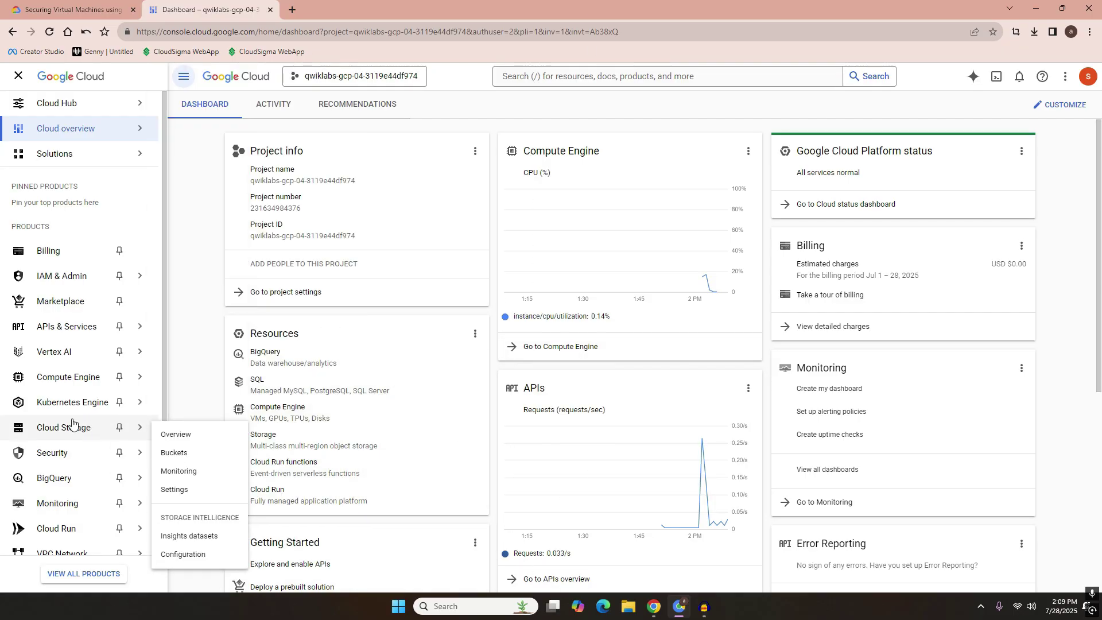
mouse_move(55, 384)
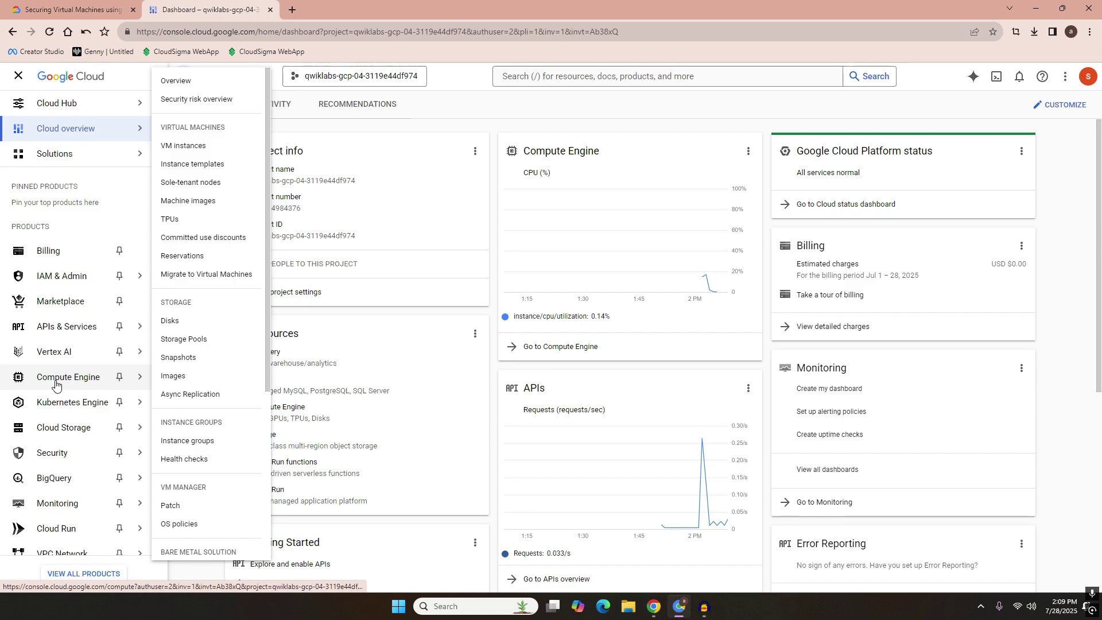
click(190, 147)
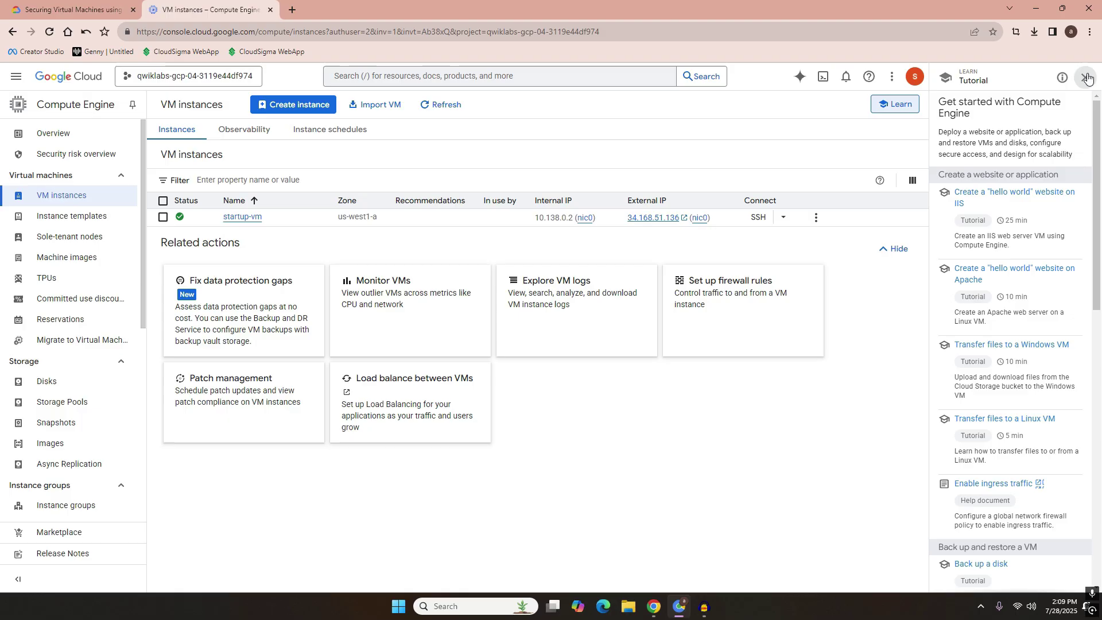
Close the tutorial sidebar, start creating a new VM instance and dismiss the introductory tour.
click(1087, 77)
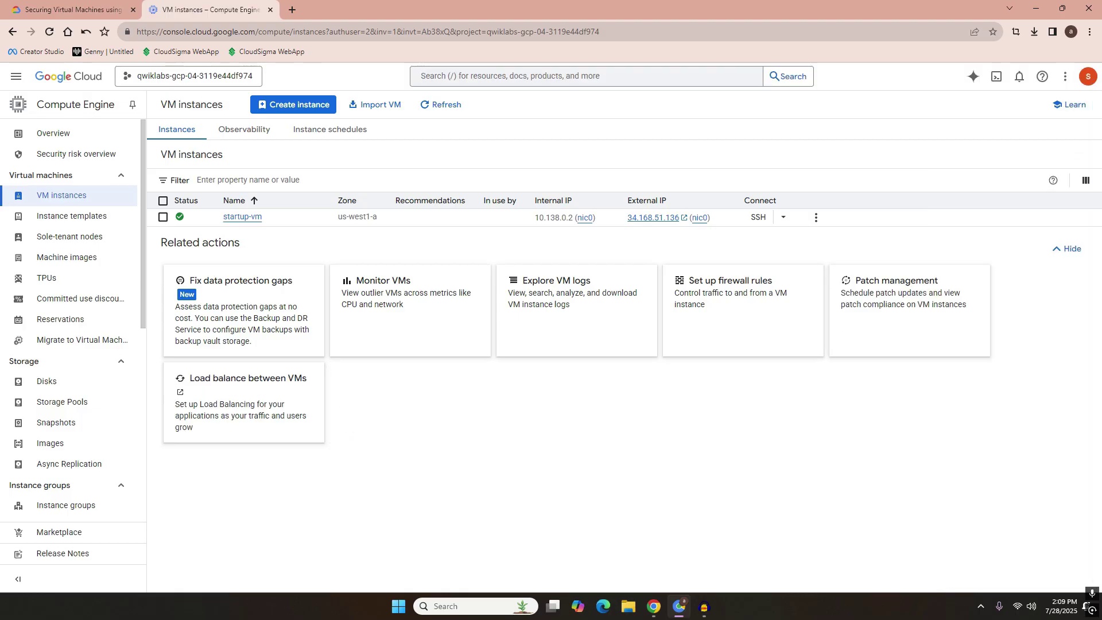
click(285, 108)
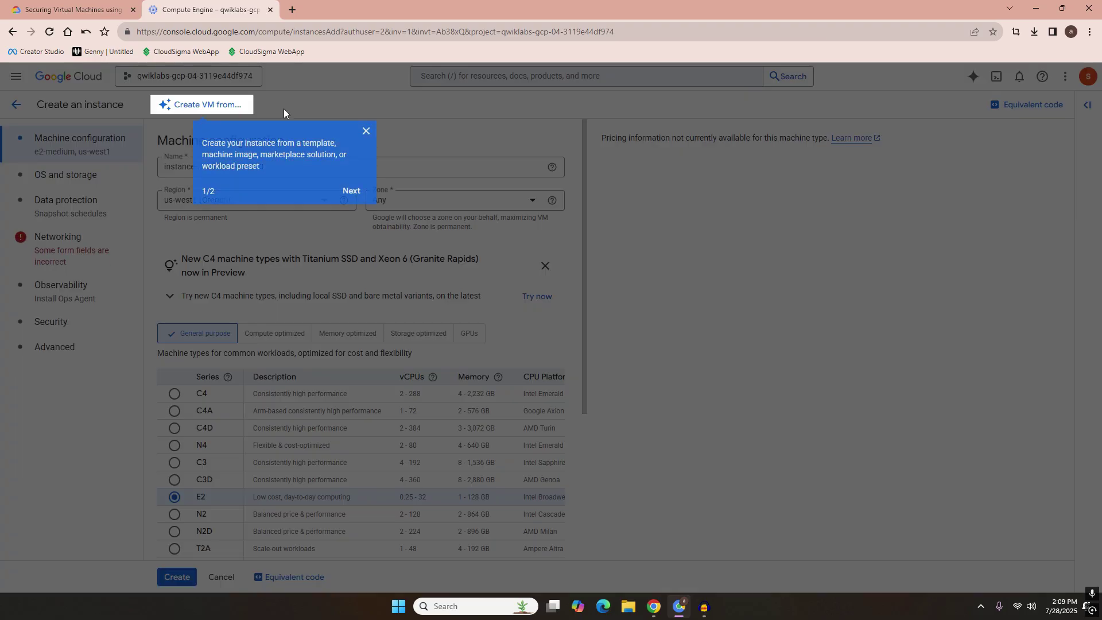
click(366, 132)
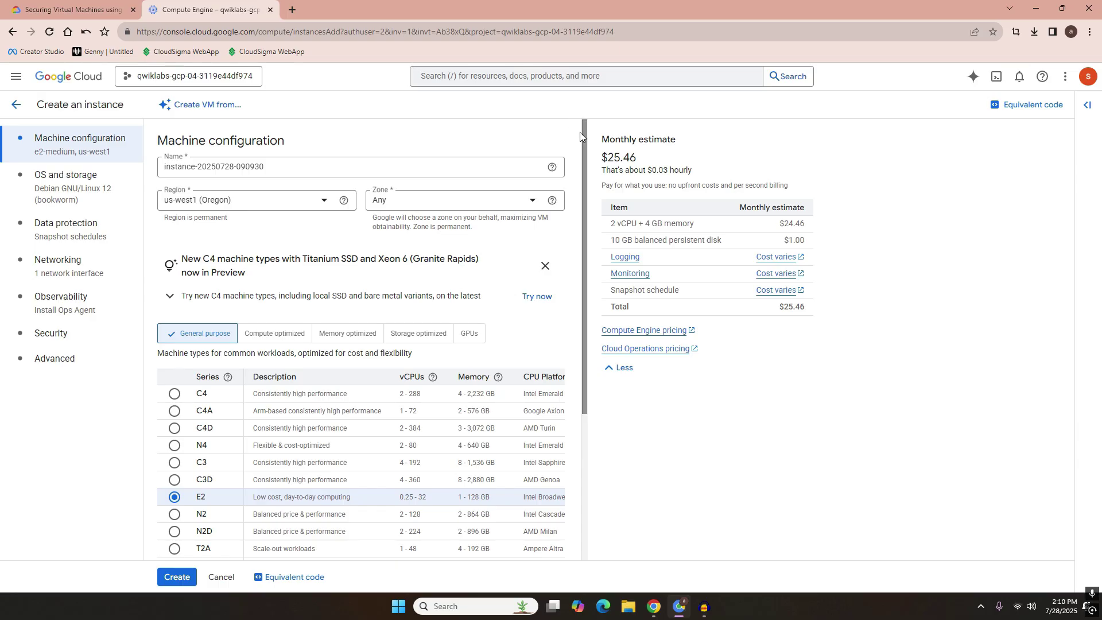
Configure a custom E2 machine type with 4 vCPUs and 32 GB of memory for the instance.
drag(580, 132, 580, 311)
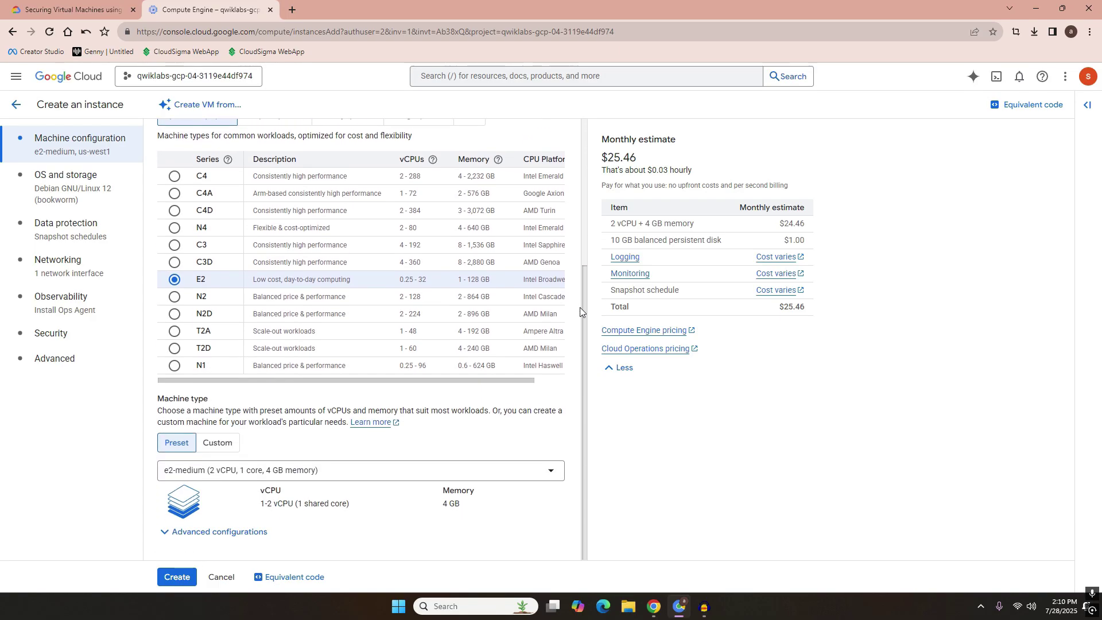
click(215, 453)
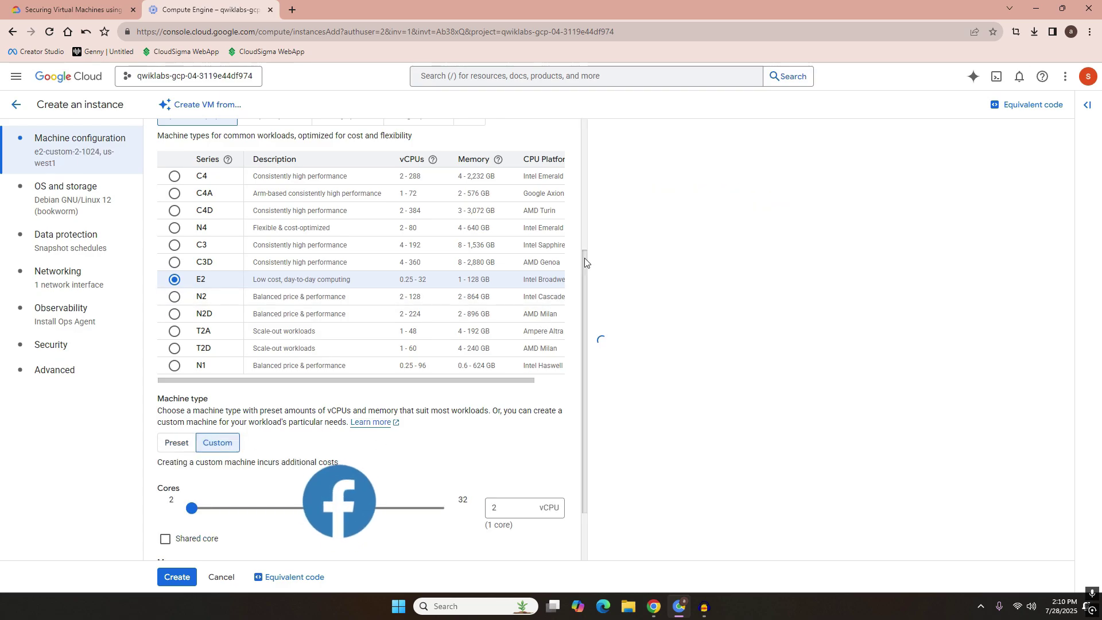
scroll(584, 262, down, 1)
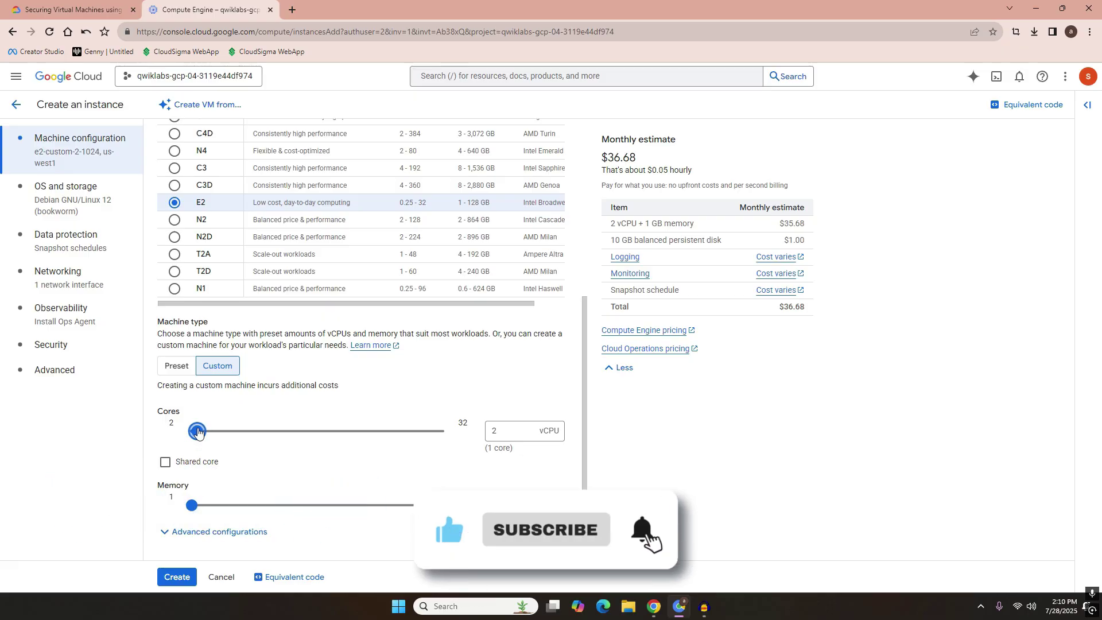
mouse_move(198, 431)
mouse_down()
mouse_move(241, 434)
mouse_move(209, 433)
mouse_up()
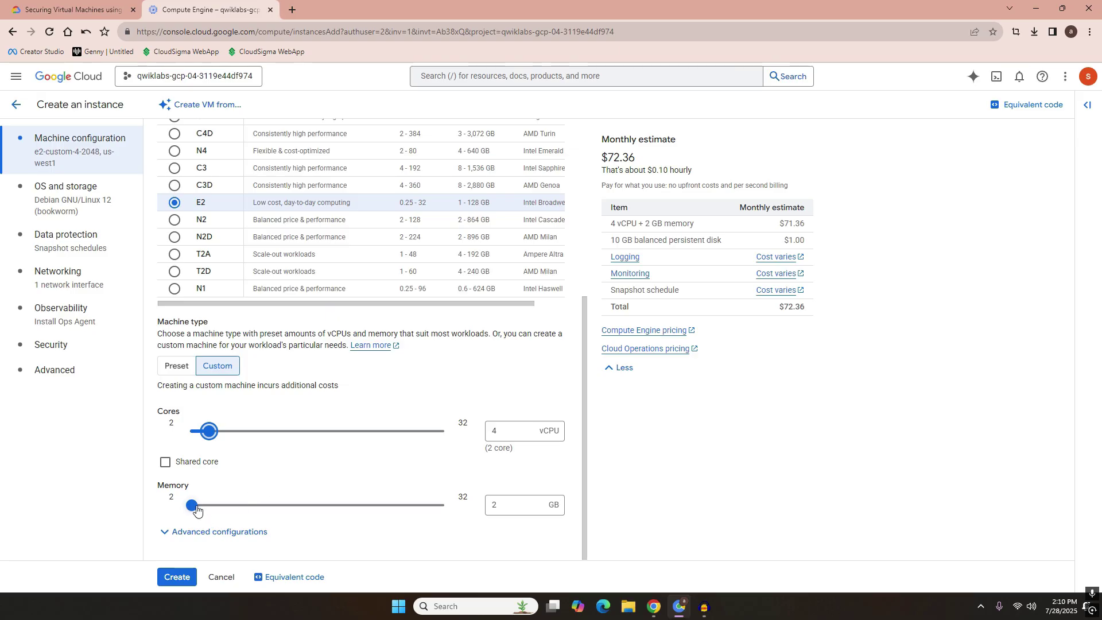
drag(197, 510, 483, 510)
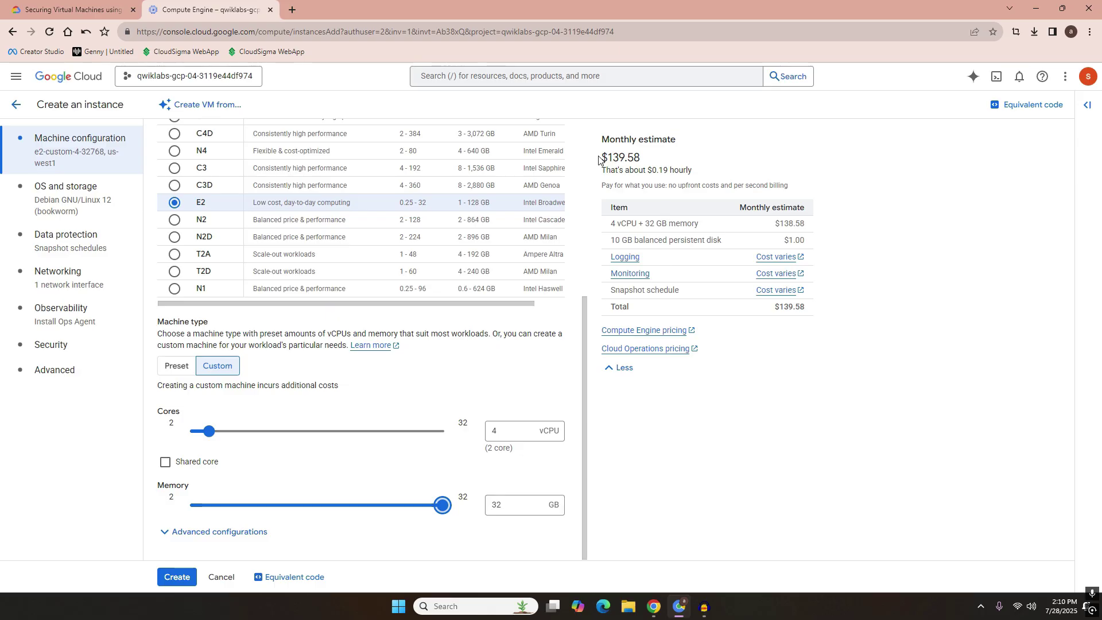
drag(598, 159, 649, 167)
click(651, 167)
Change the instance's boot disk image to Windows Server 2025 Datacenter on a 50 GB balanced persistent disk.
click(86, 200)
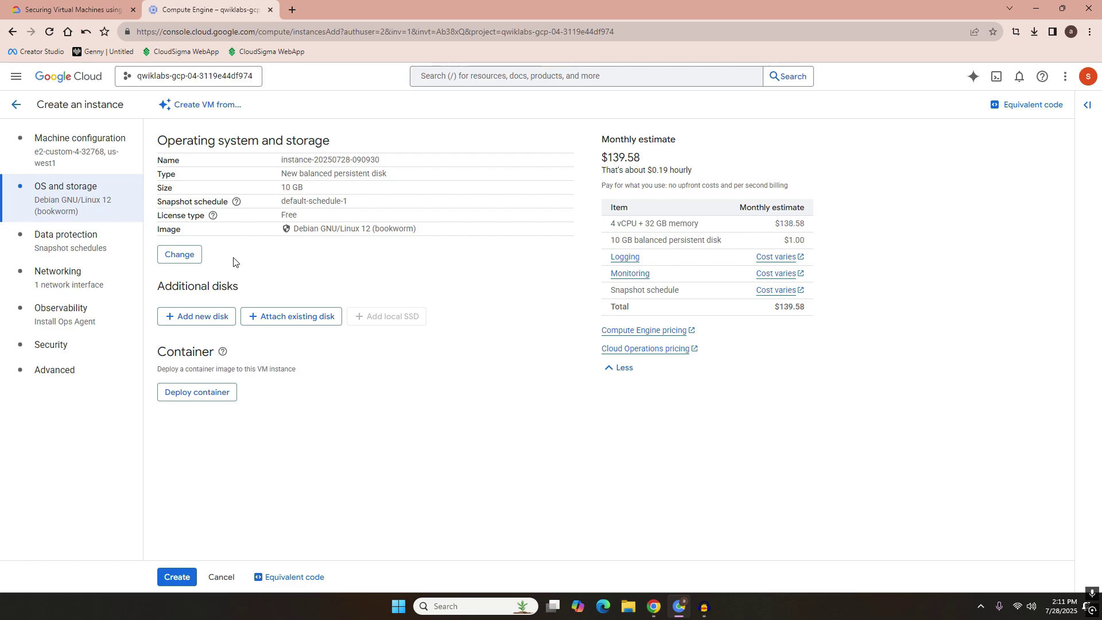
click(191, 256)
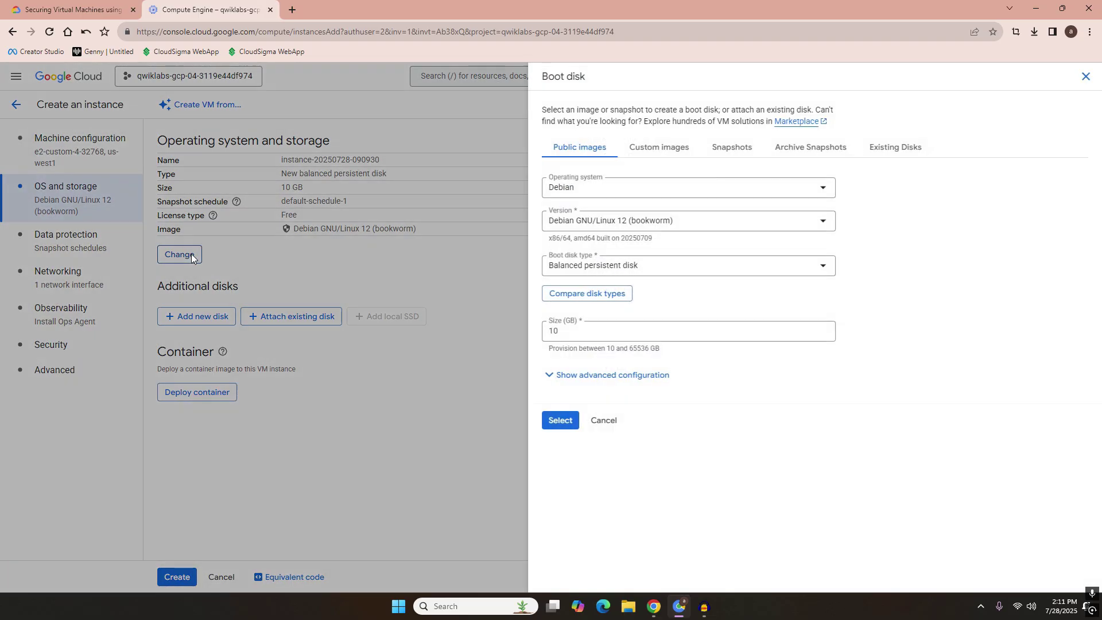
click(632, 190)
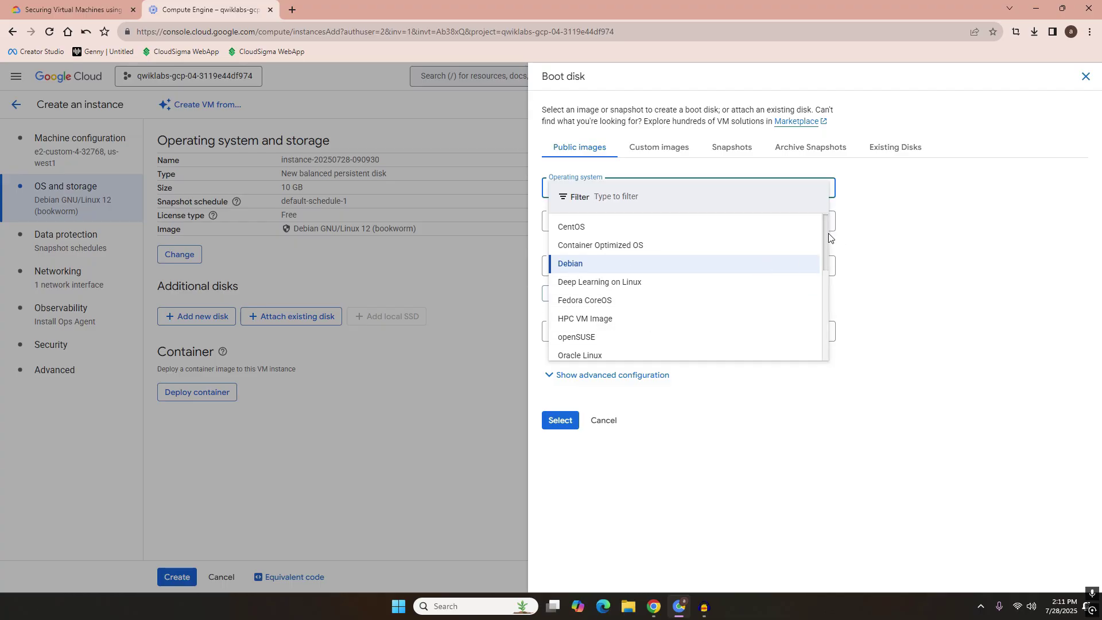
drag(829, 234, 824, 332)
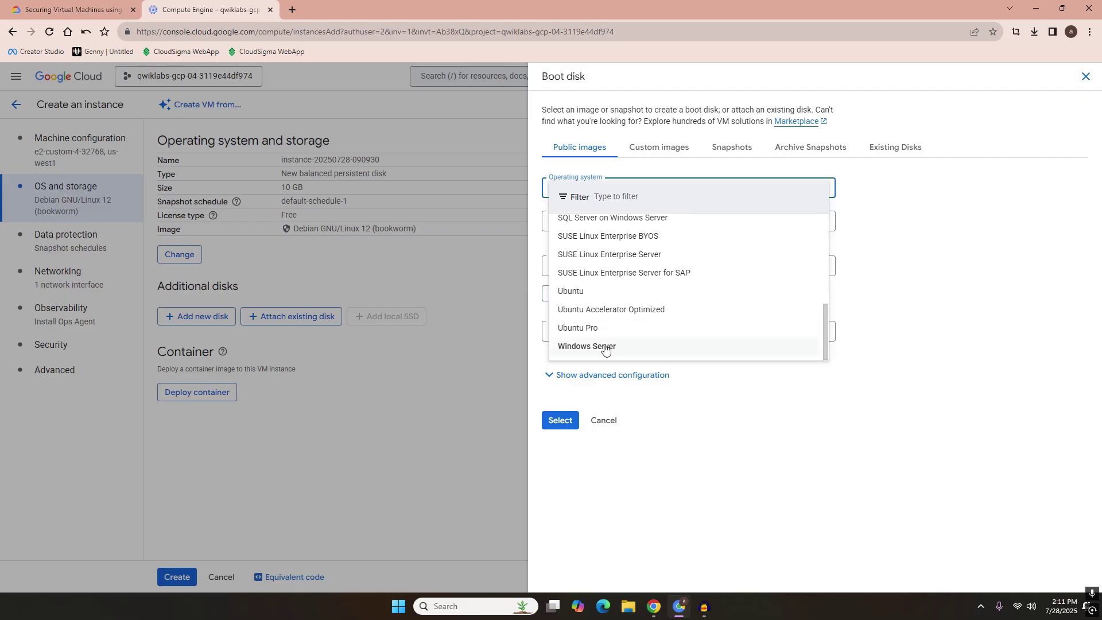
click(618, 348)
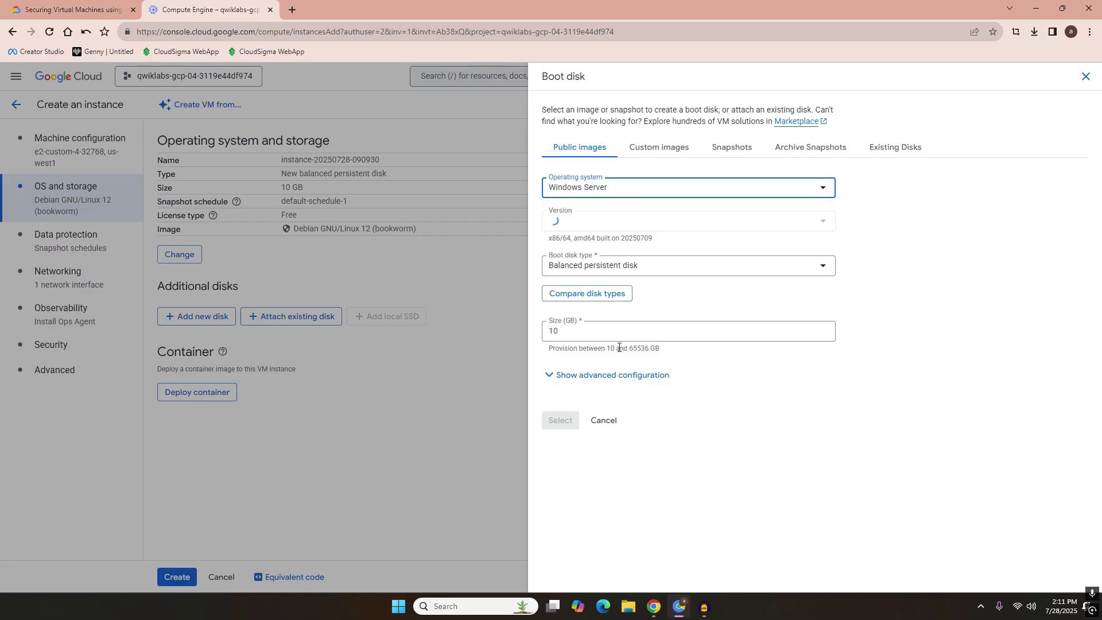
click(696, 224)
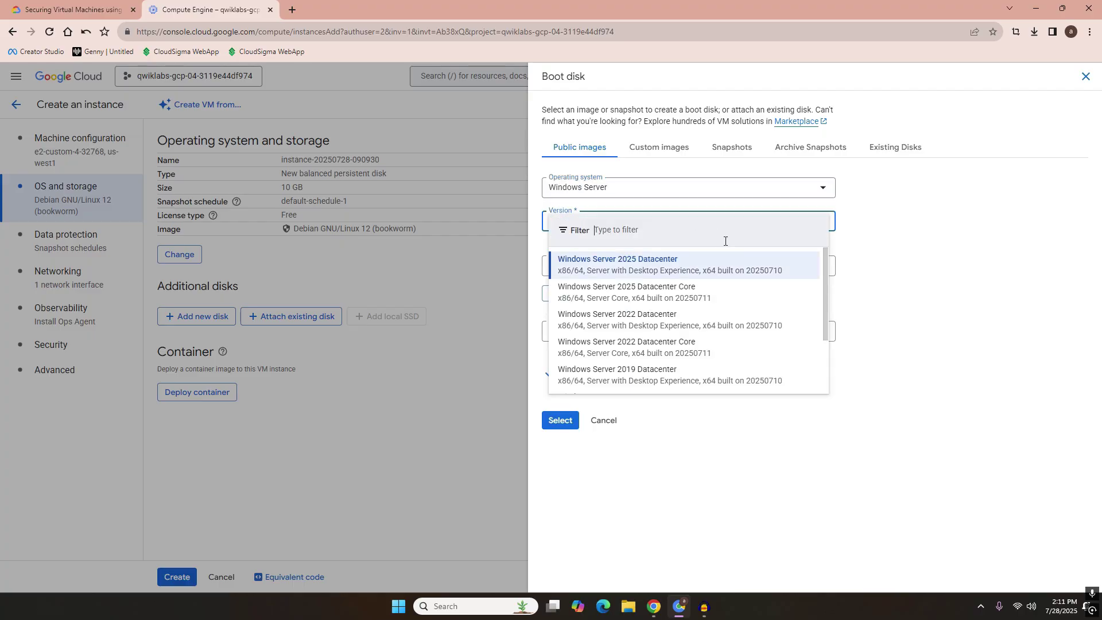
drag(827, 282, 856, 276)
click(864, 250)
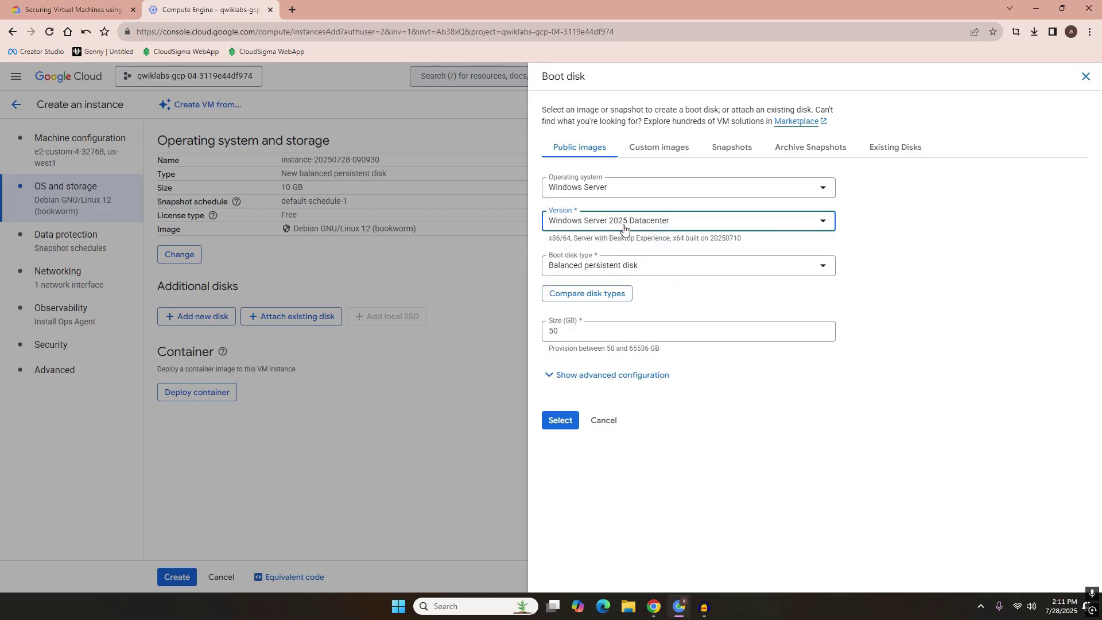
click(587, 334)
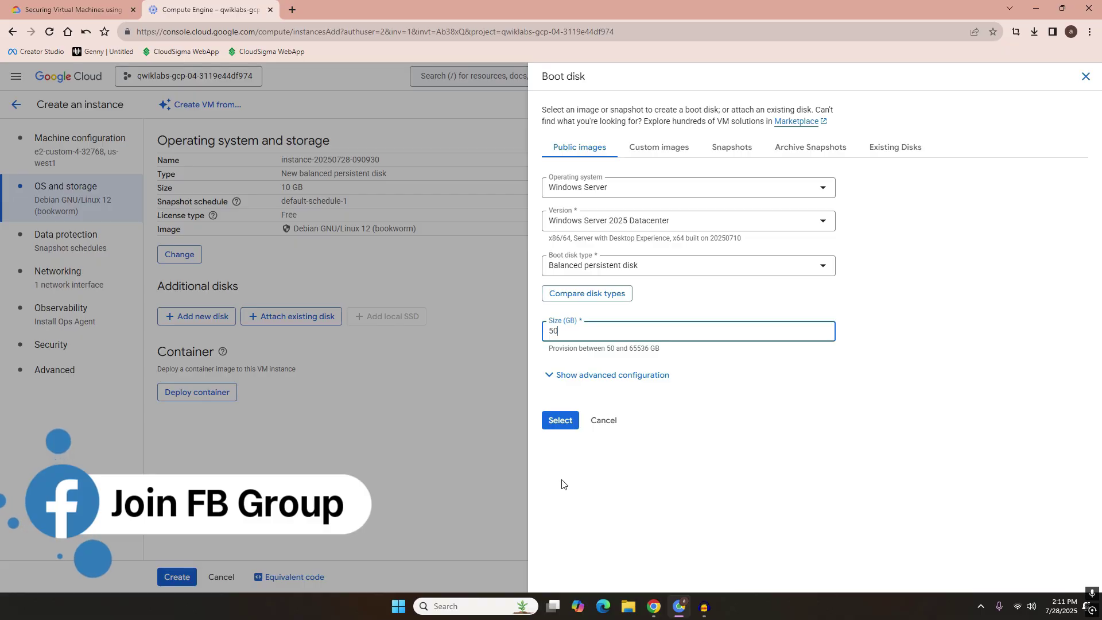
click(562, 421)
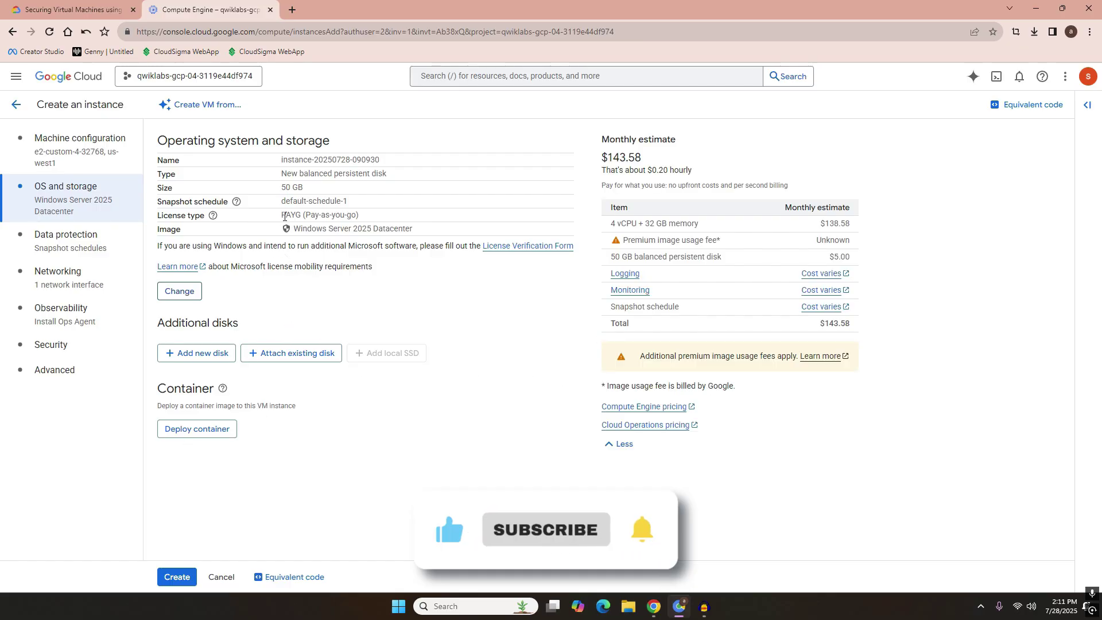
Allow HTTP traffic, HTTPS traffic and load balancer health checks through the firewall, and create the instance.
click(81, 271)
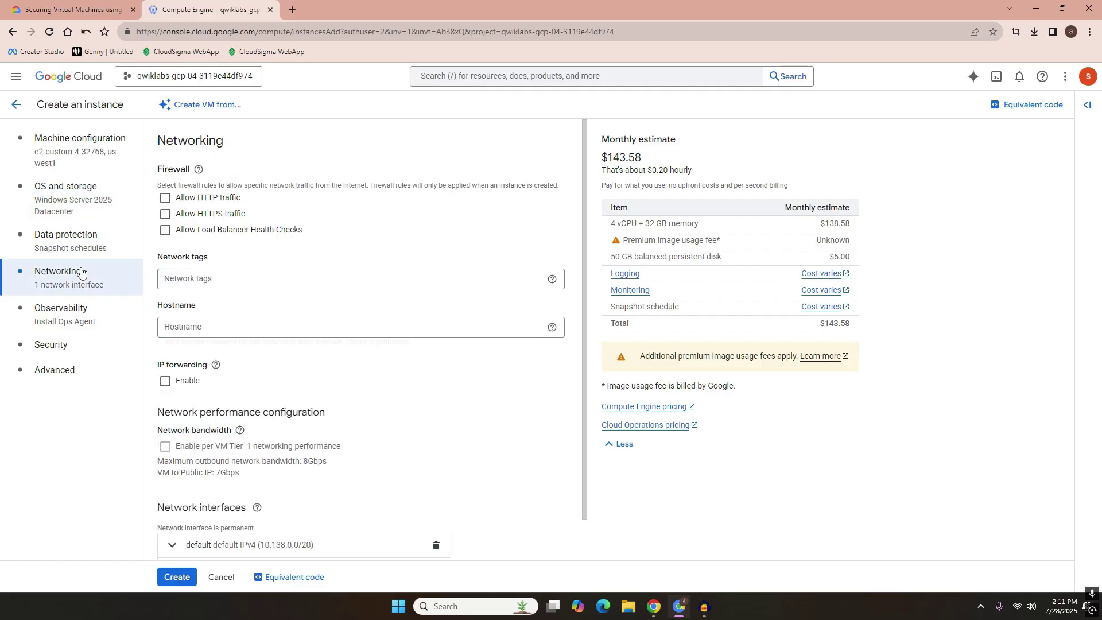
click(193, 206)
click(202, 215)
click(214, 231)
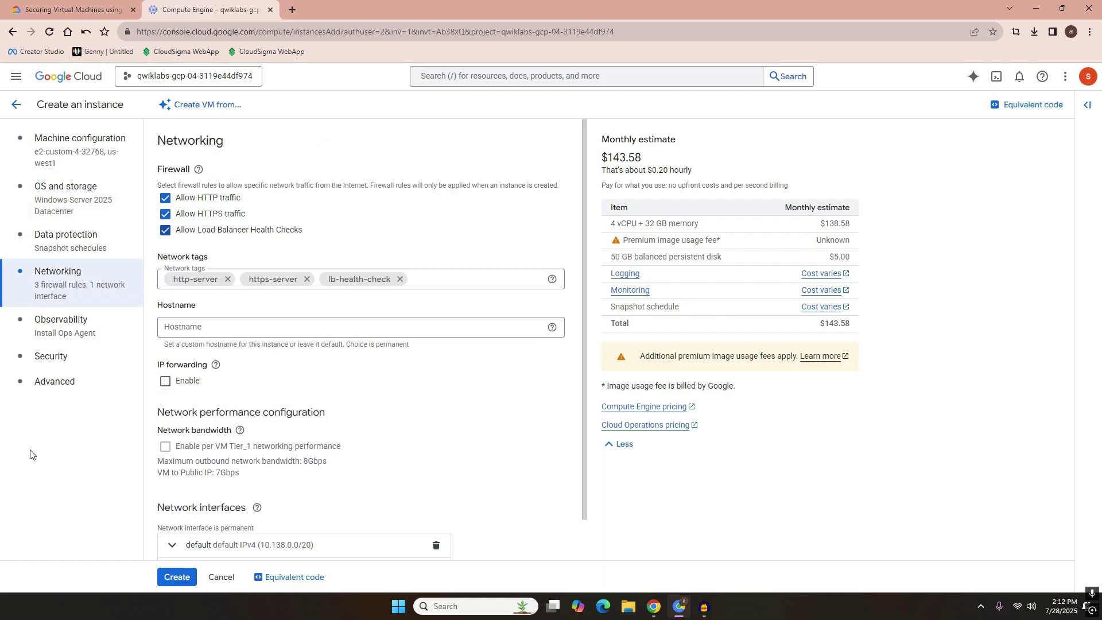
click(71, 394)
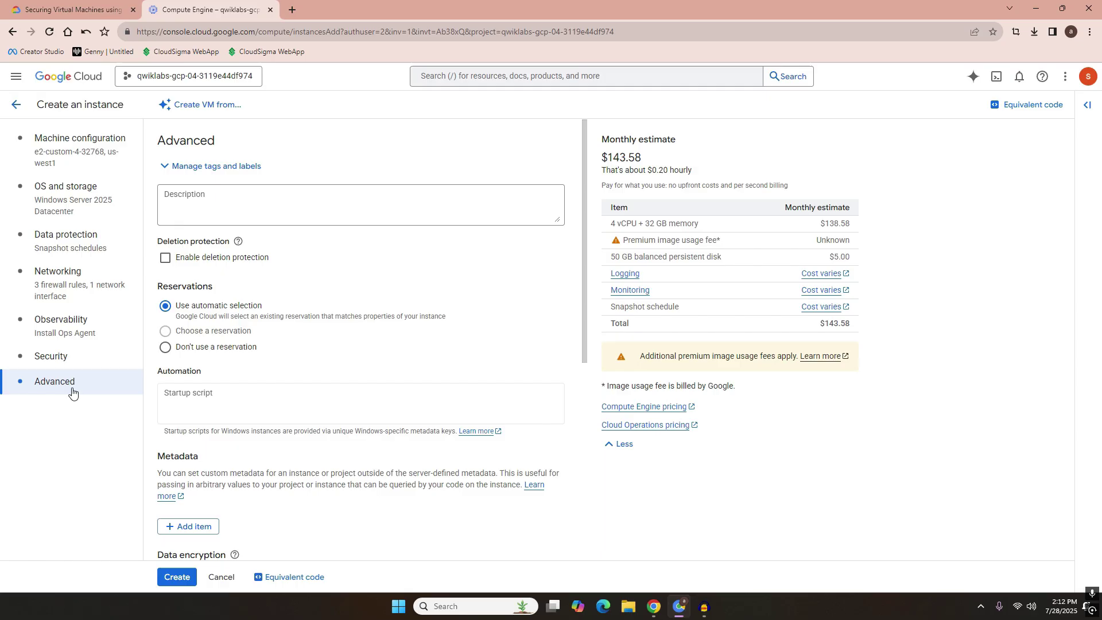
click(175, 576)
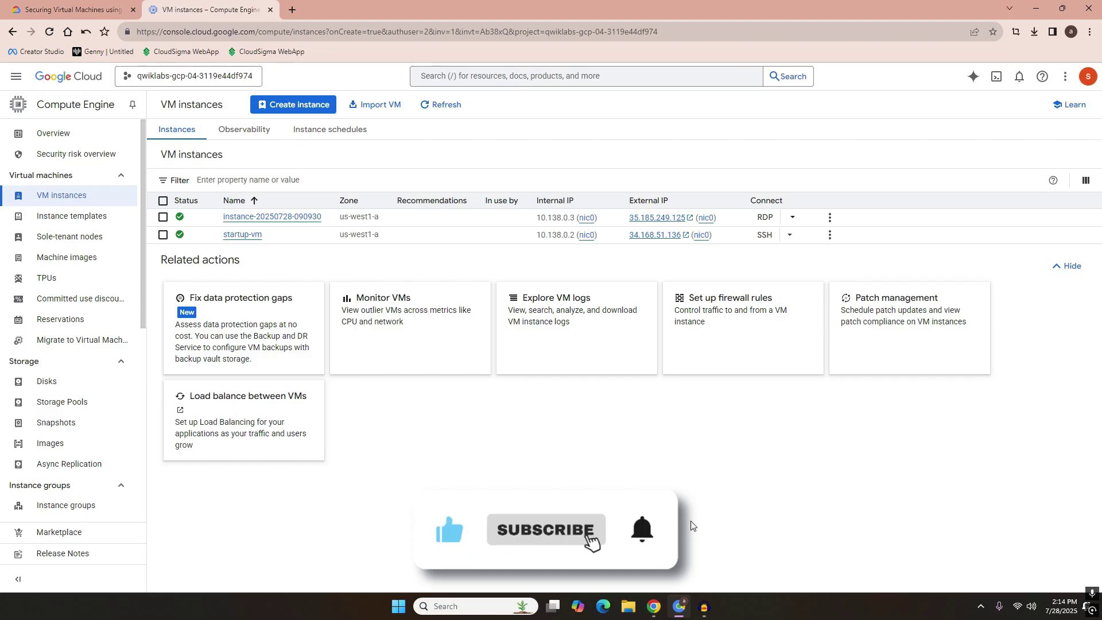
Download the RDP file for the new Windows Server instance.
click(792, 220)
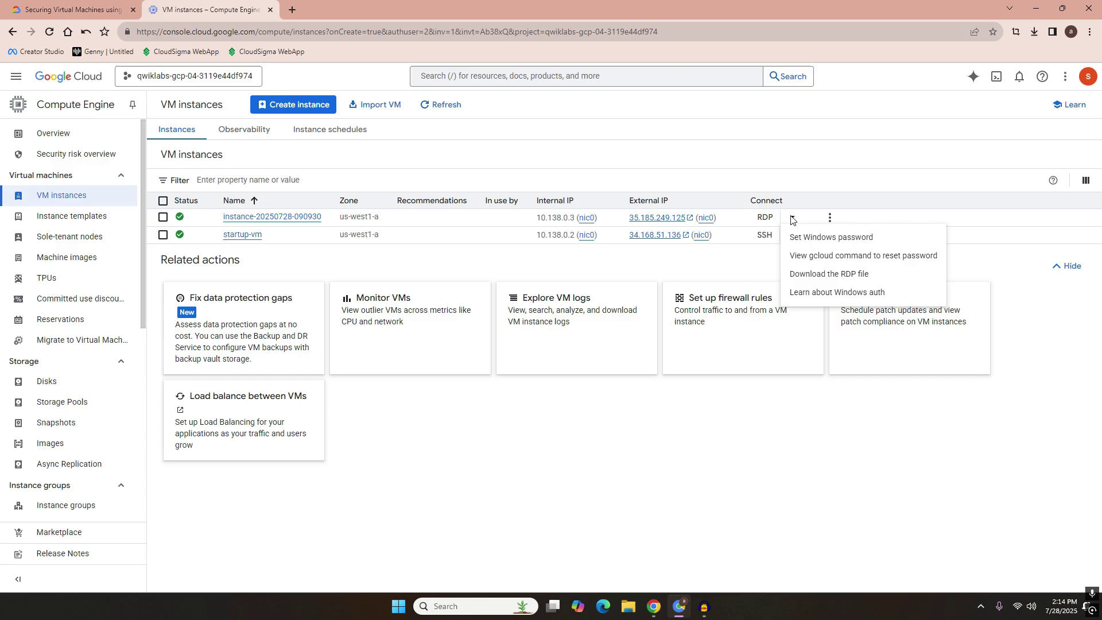
click(827, 274)
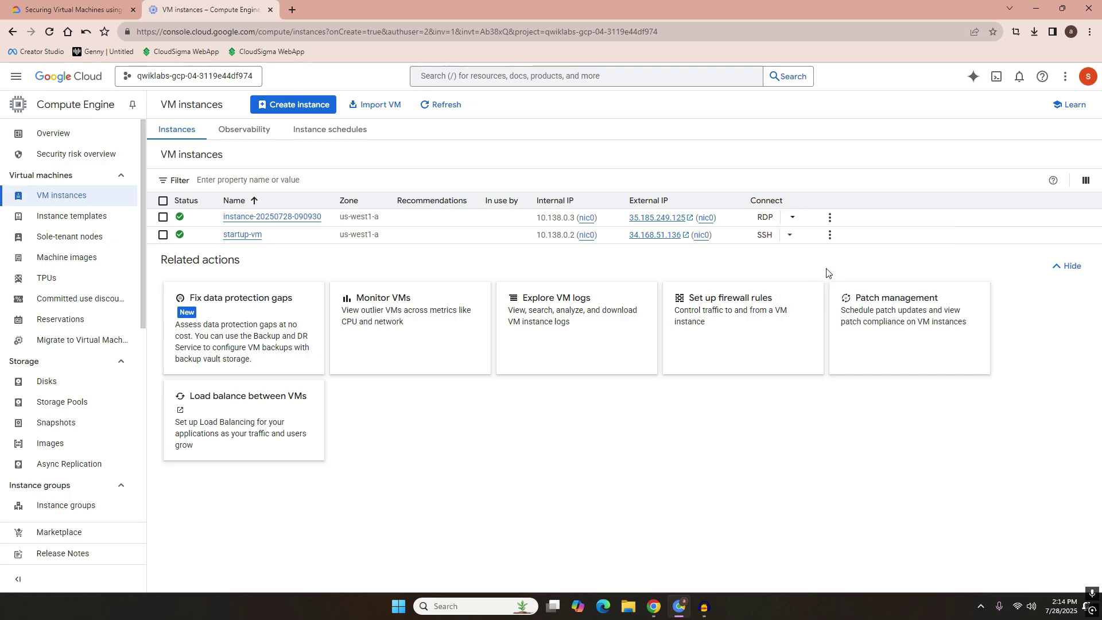
click(592, 344)
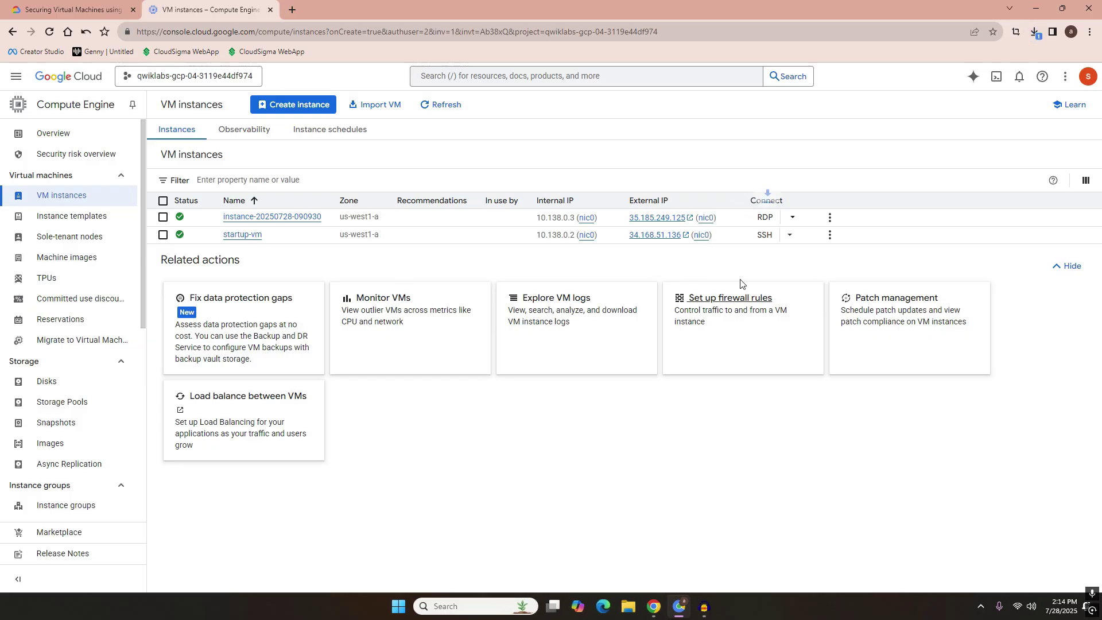
Set a new Windows password for the suggested username on the Windows instance and copy the generated password.
click(793, 219)
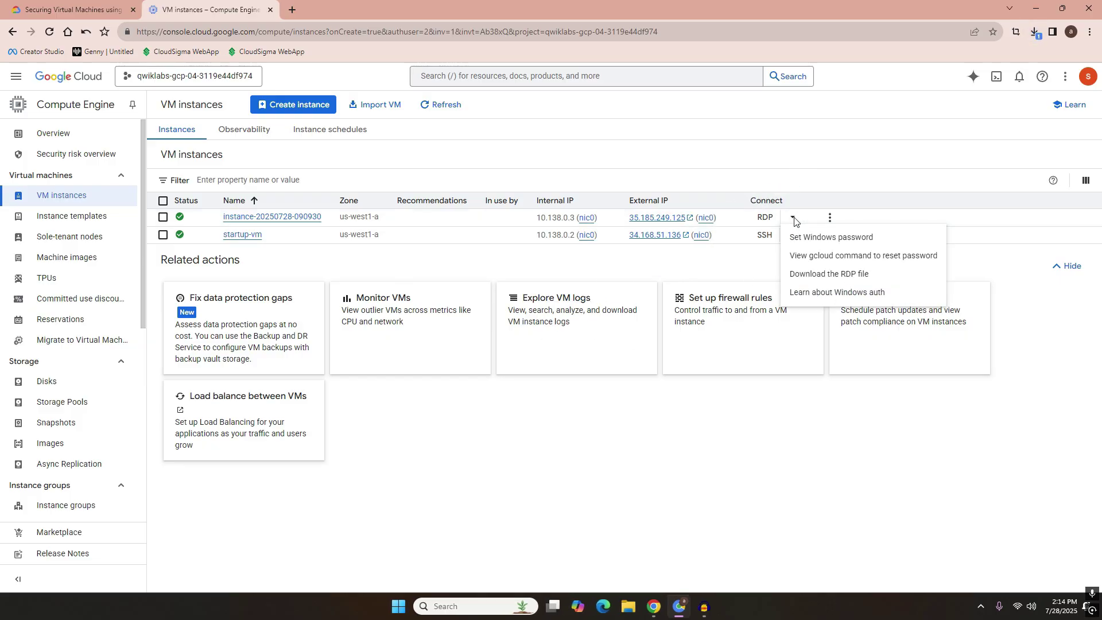
click(820, 239)
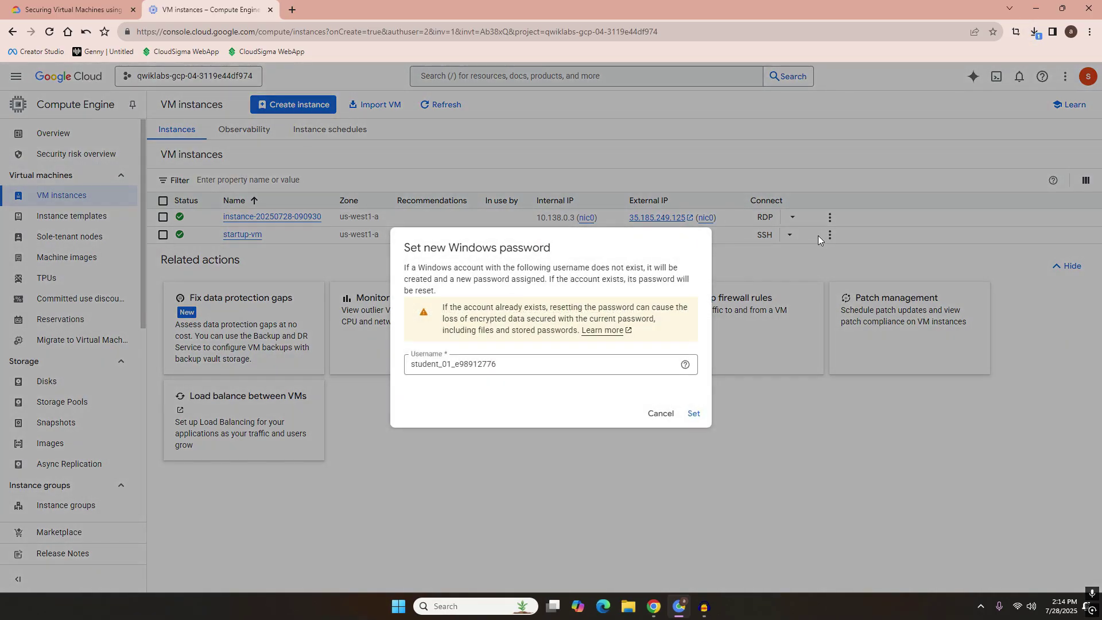
click(693, 414)
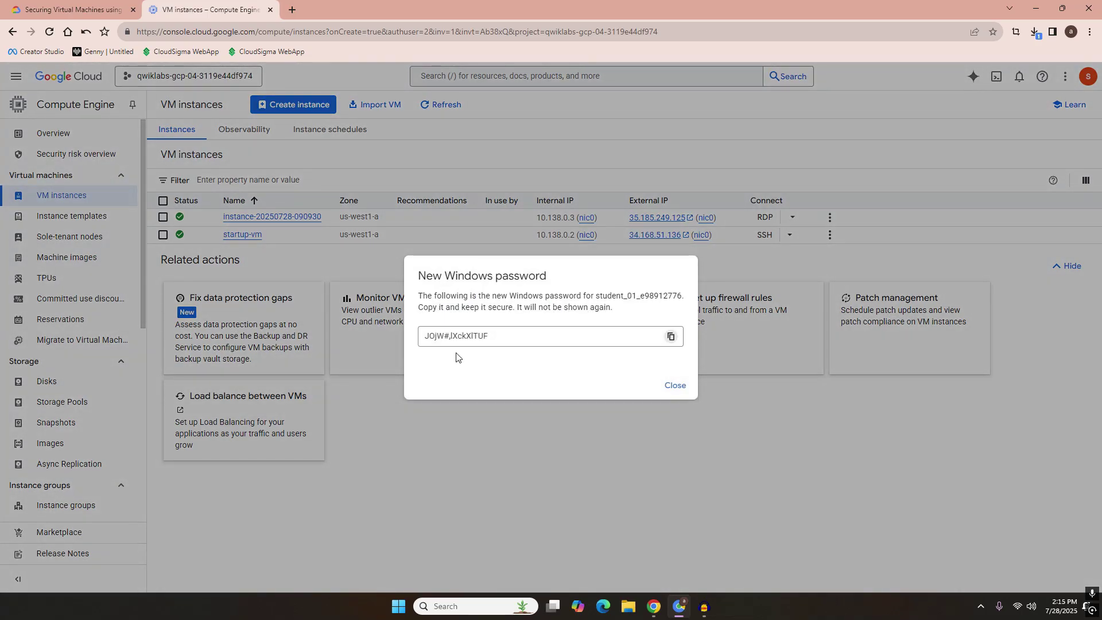
triple_click(451, 333)
right_click(451, 334)
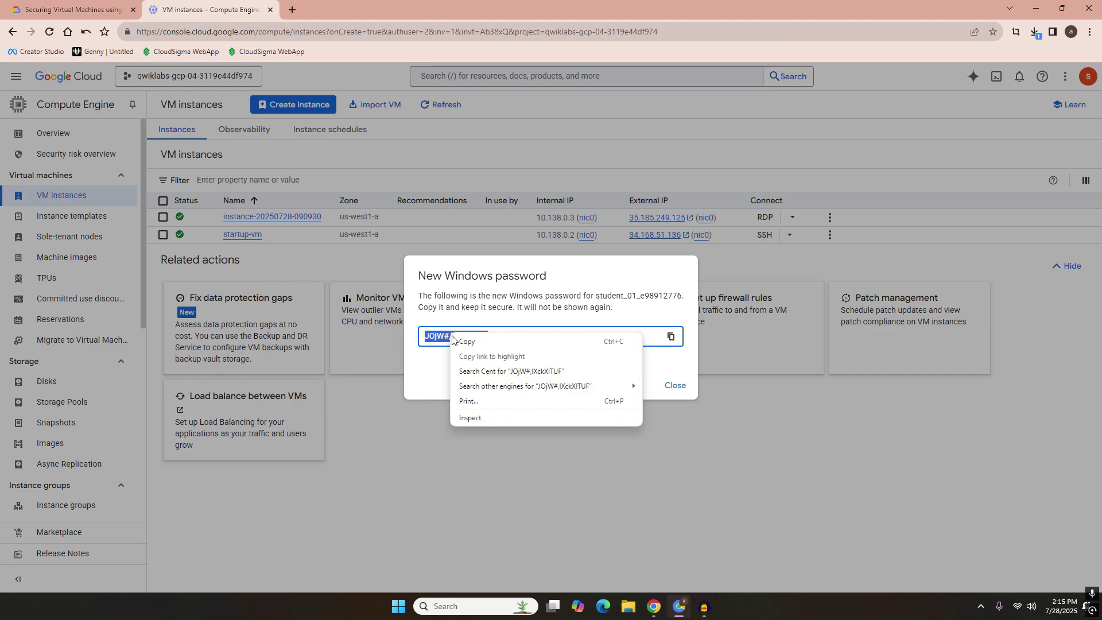
click(478, 351)
click(677, 386)
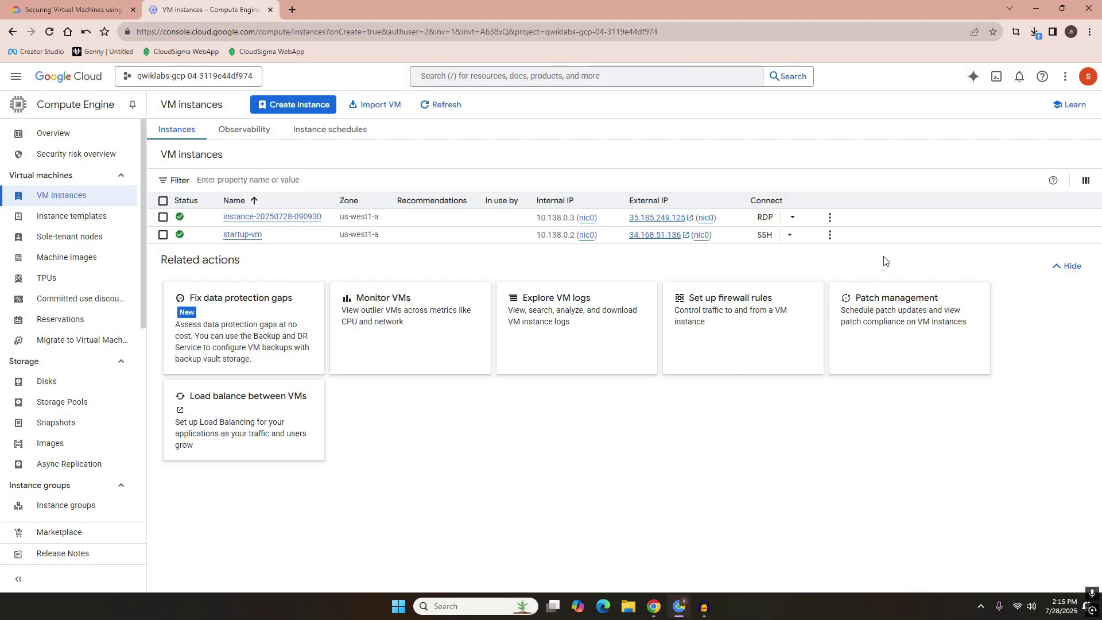
Open the newest downloaded RDP file and connect to the VM with the copied Windows password, accepting the publisher and certificate warnings.
click(1032, 36)
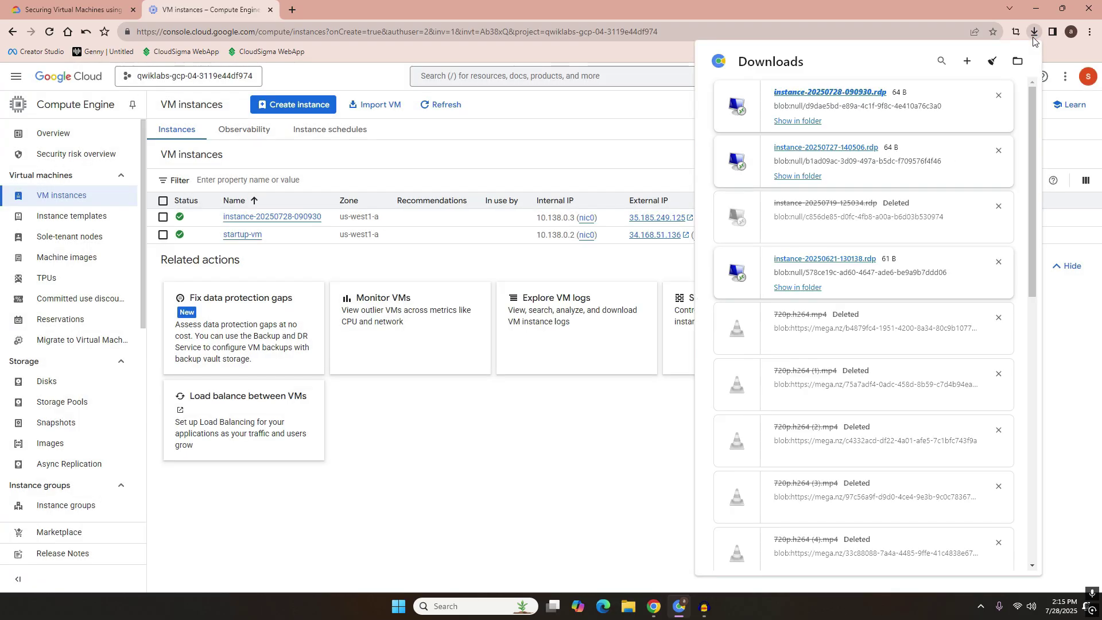
click(821, 93)
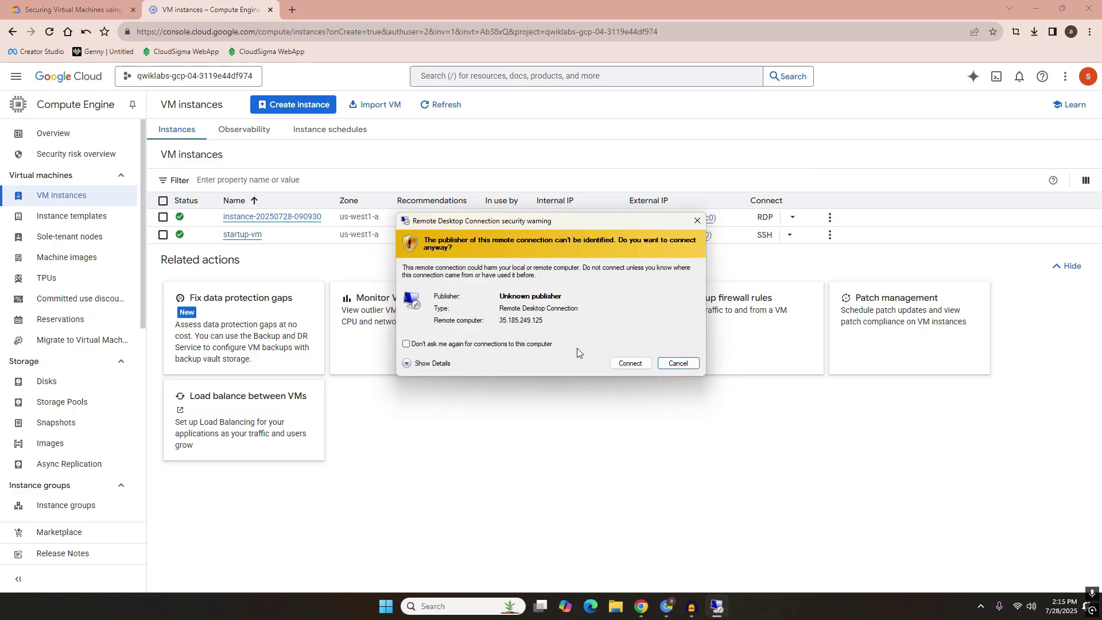
click(624, 363)
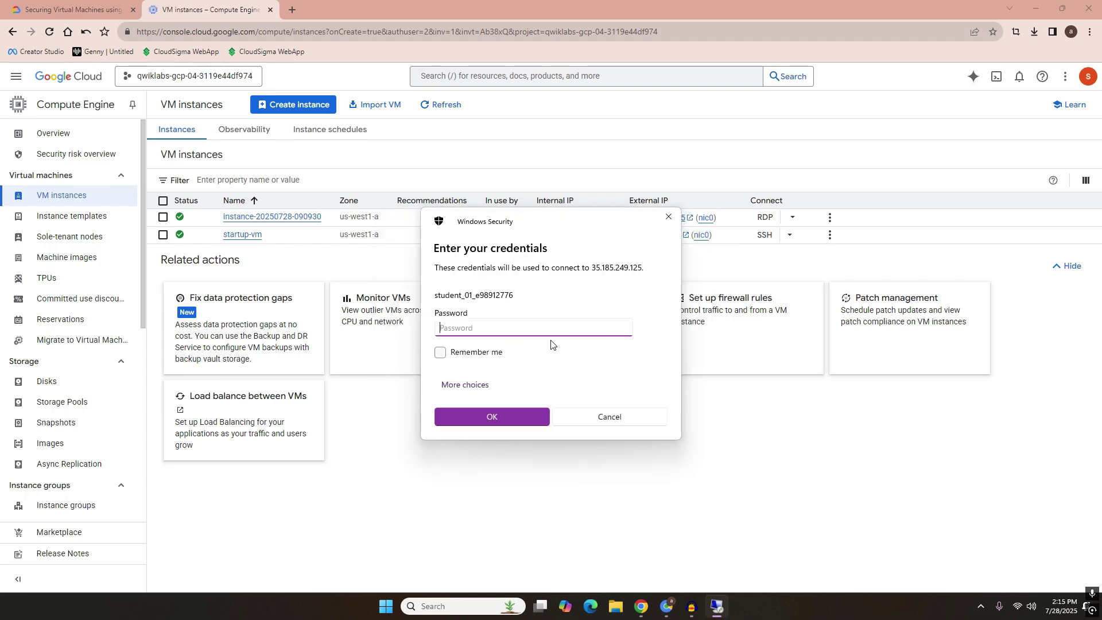
key(ctrl+v)
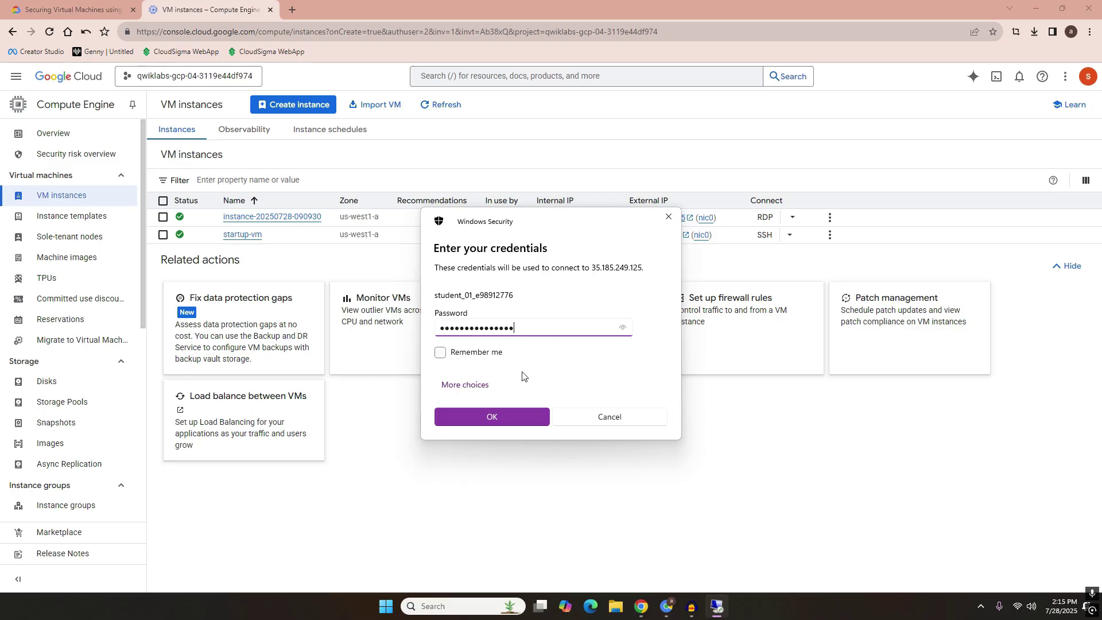
click(523, 422)
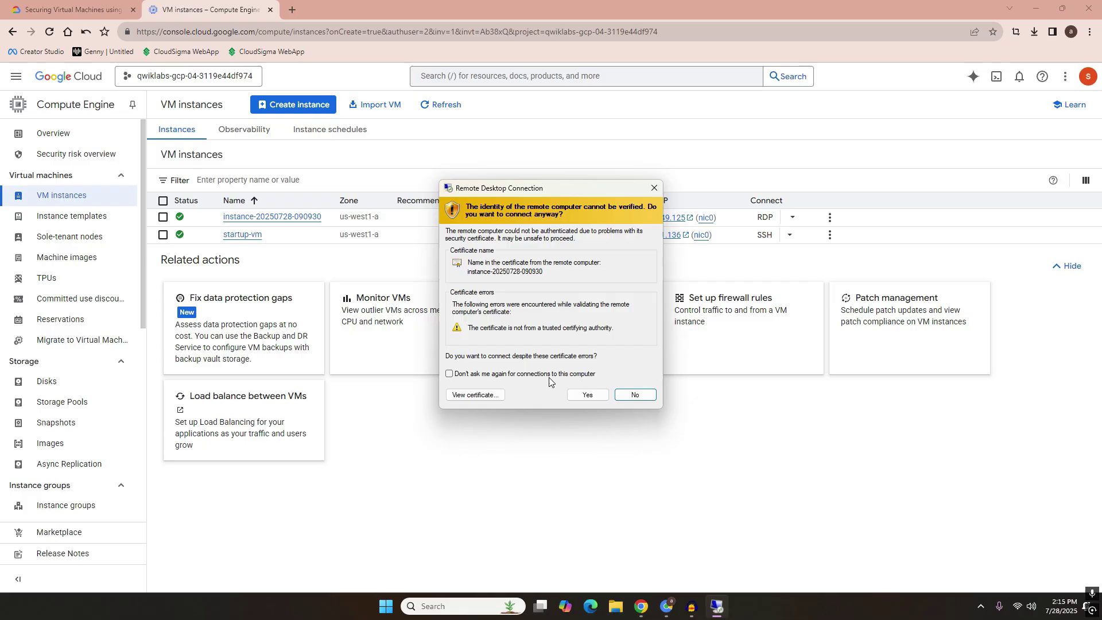
click(586, 395)
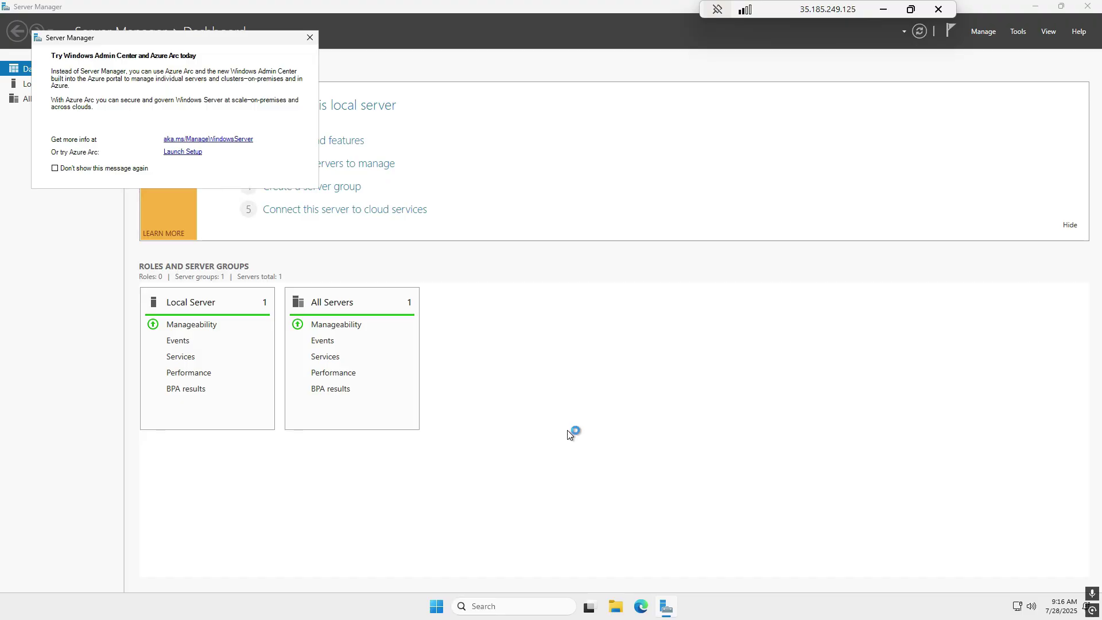
Close Server Manager on the VM to get to the empty Windows desktop.
click(1091, 5)
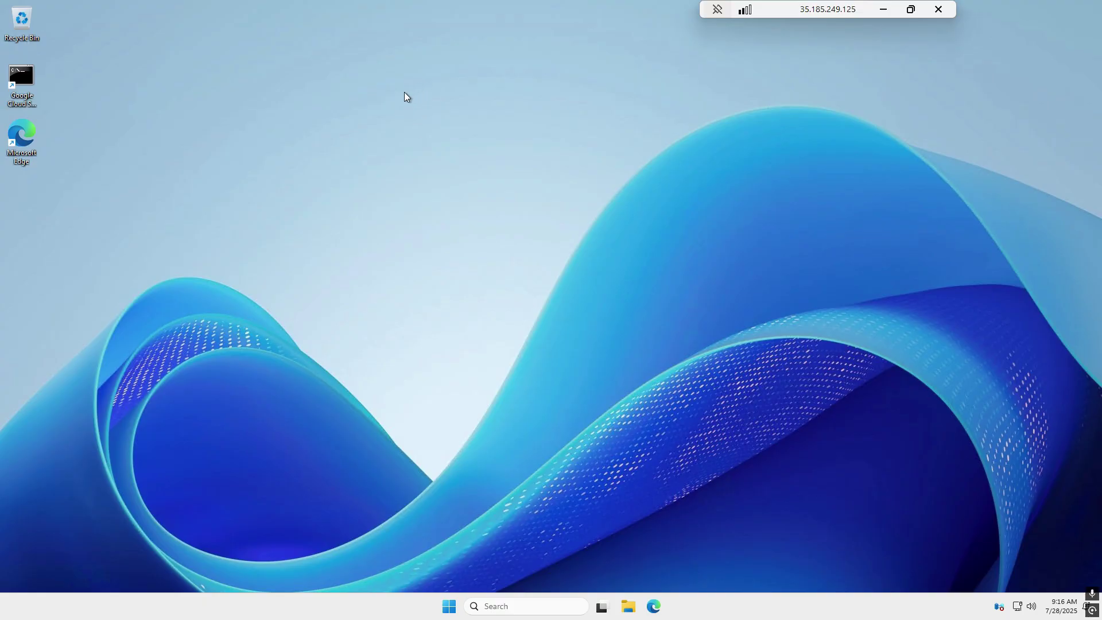
right_click(440, 144)
click(440, 144)
Examine the processor, installed RAM and Windows edition on the About page of the system settings, and close Settings.
click(454, 614)
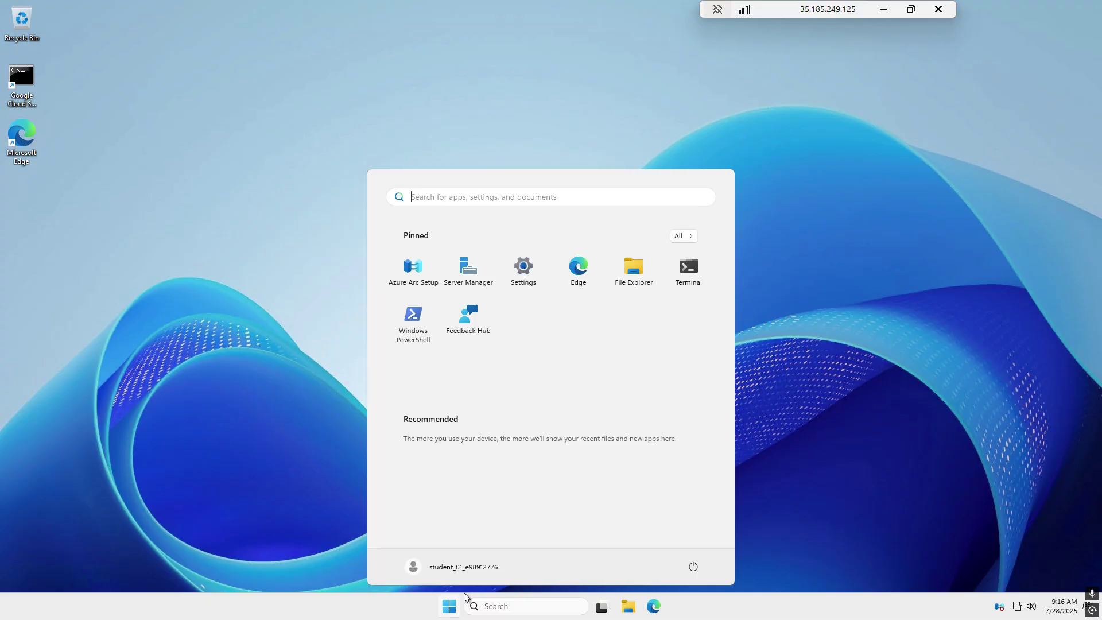
click(522, 274)
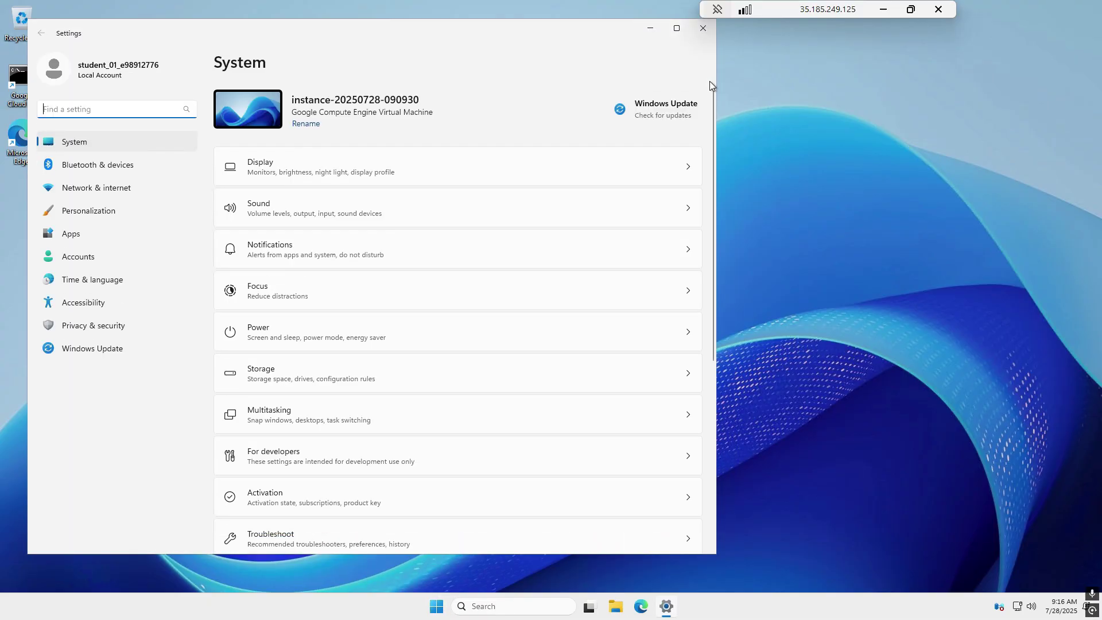
drag(715, 150, 716, 461)
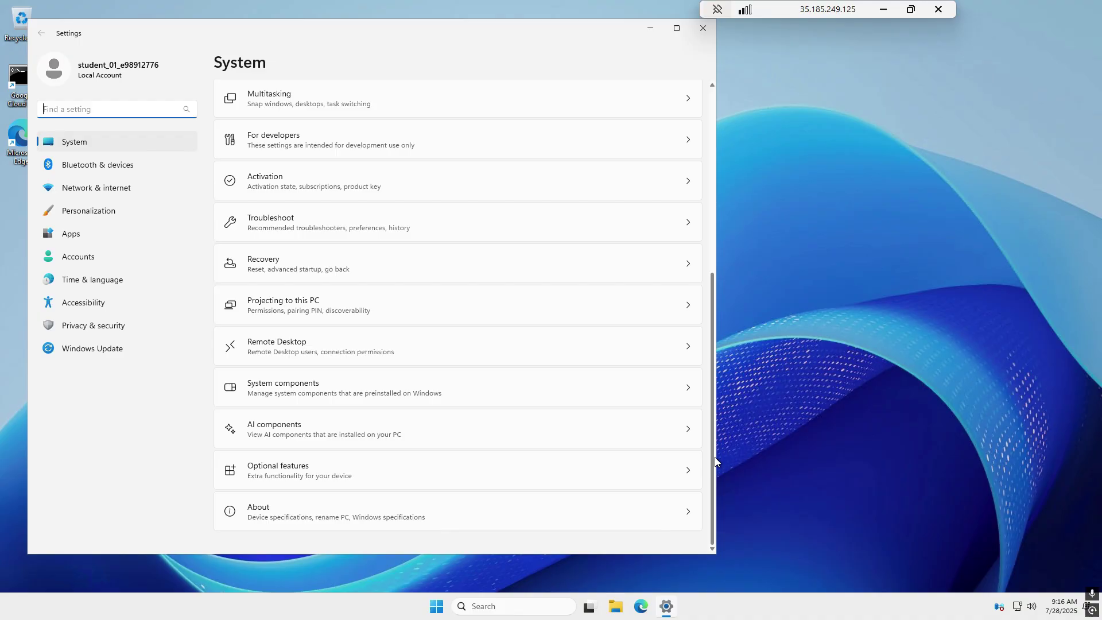
click(366, 502)
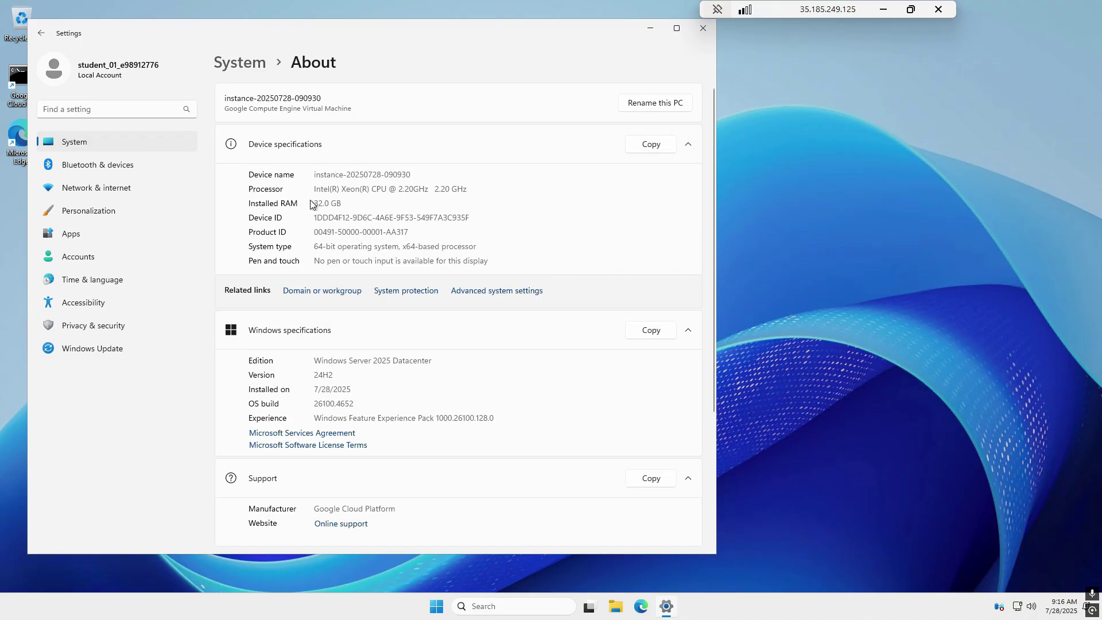
drag(319, 203, 412, 189)
click(368, 189)
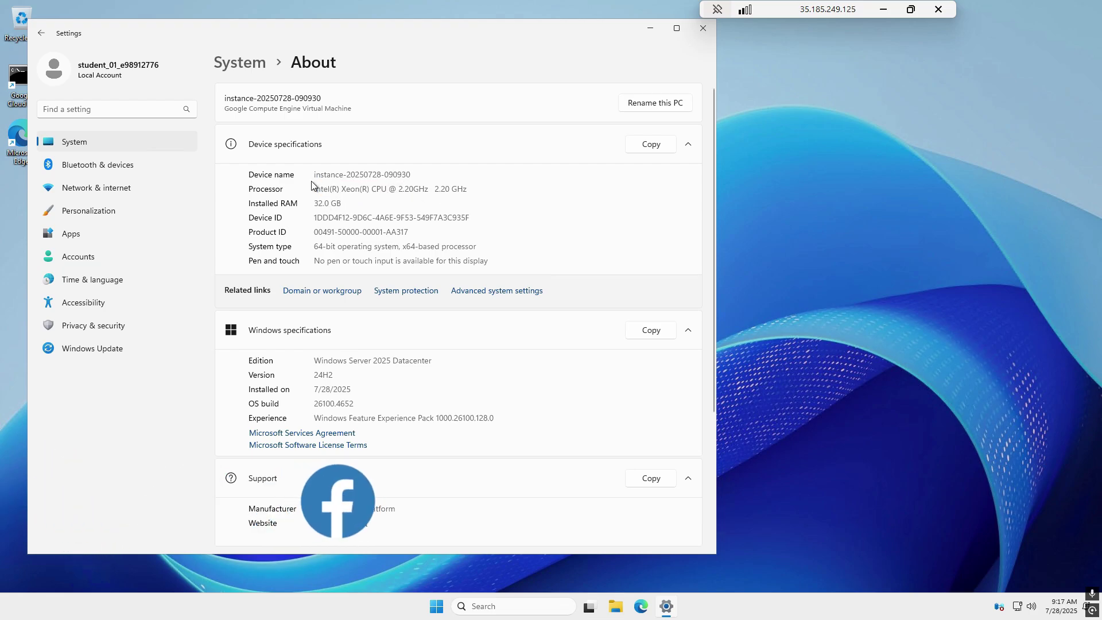
drag(320, 189, 356, 189)
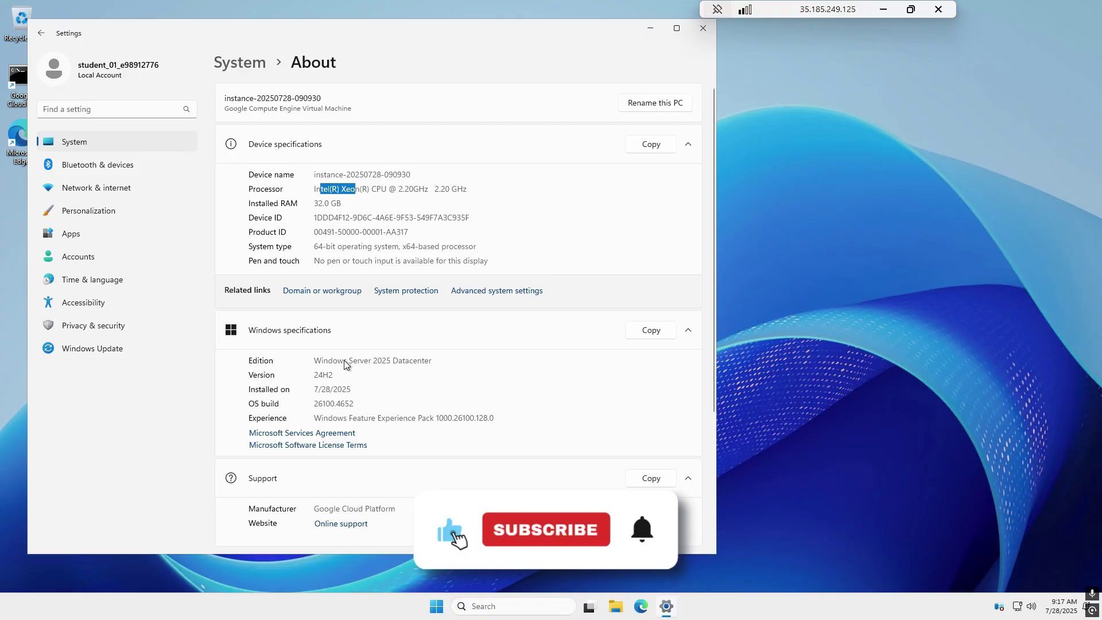
drag(343, 361, 429, 360)
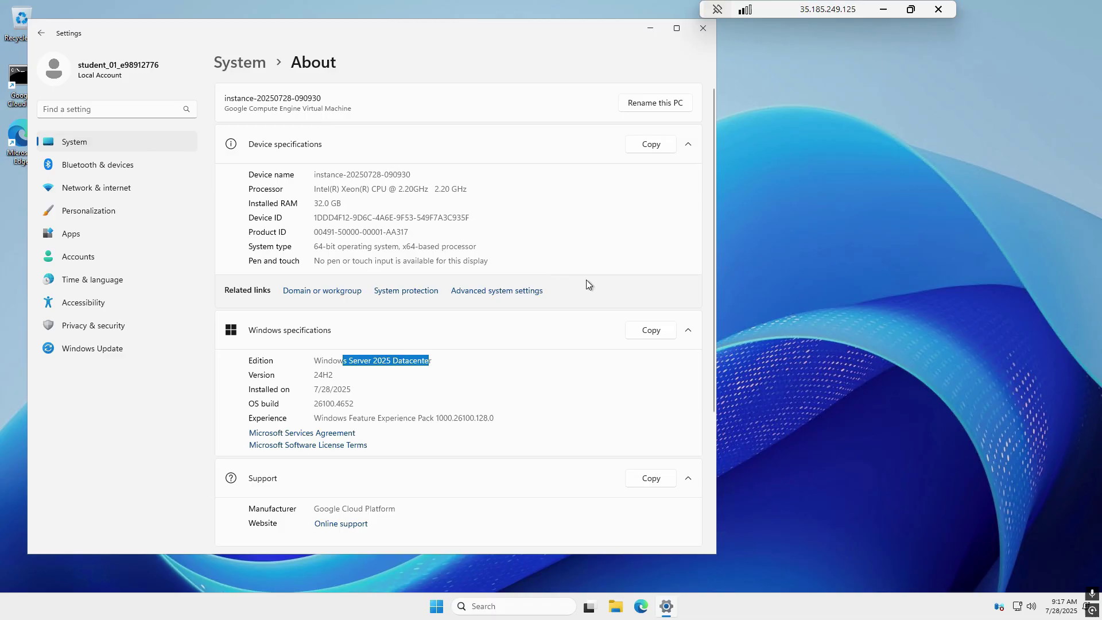
click(705, 33)
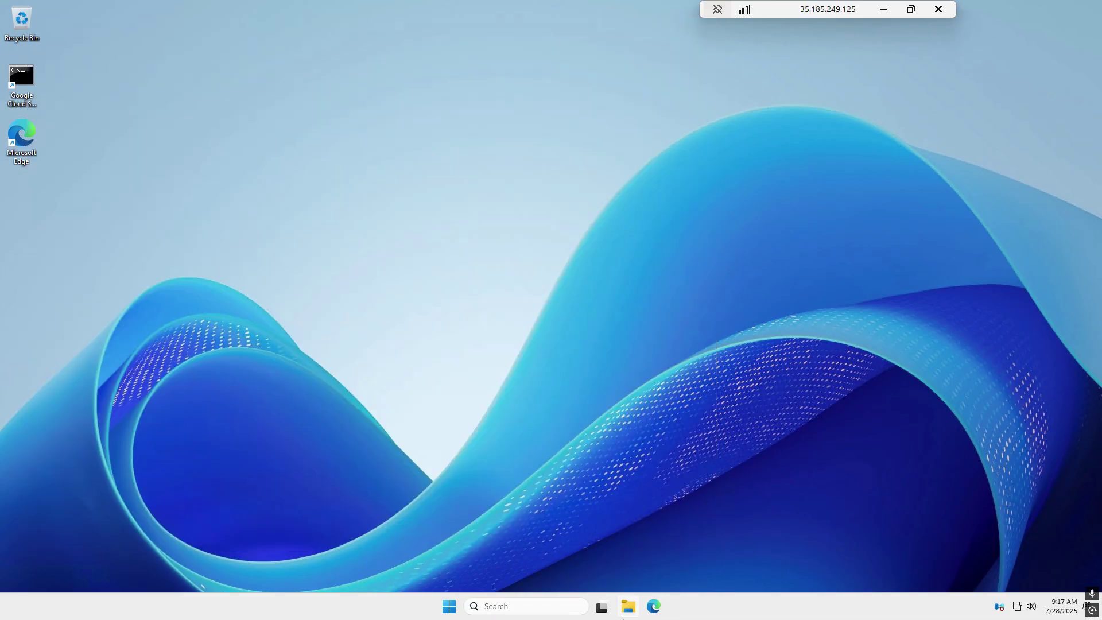
Check the VM's disk capacity under This PC in File Explorer, and close the window.
click(630, 614)
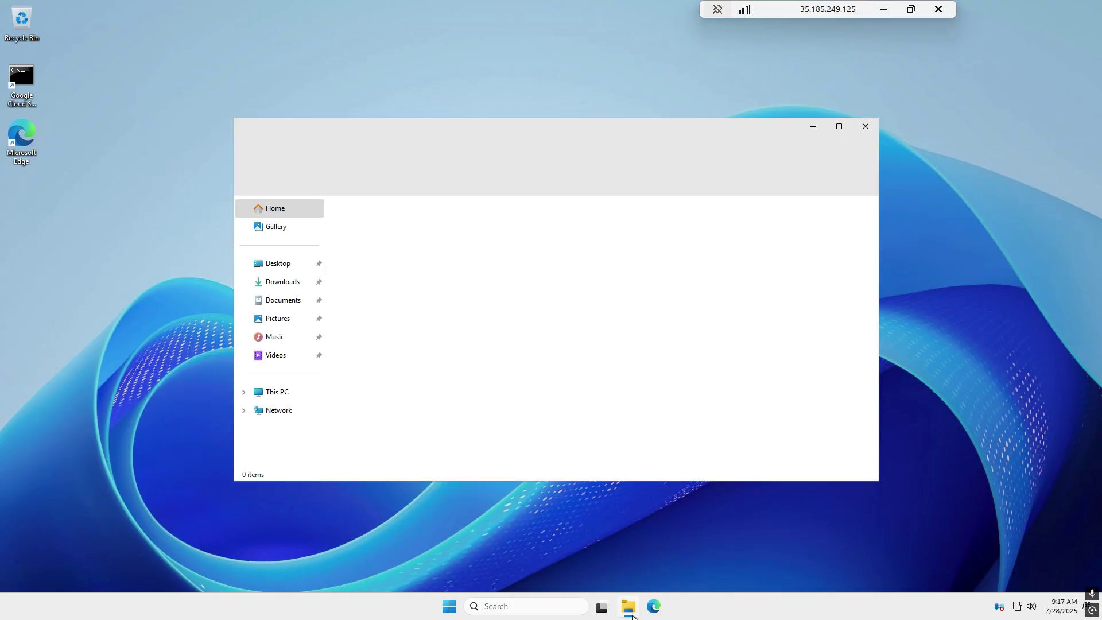
click(294, 396)
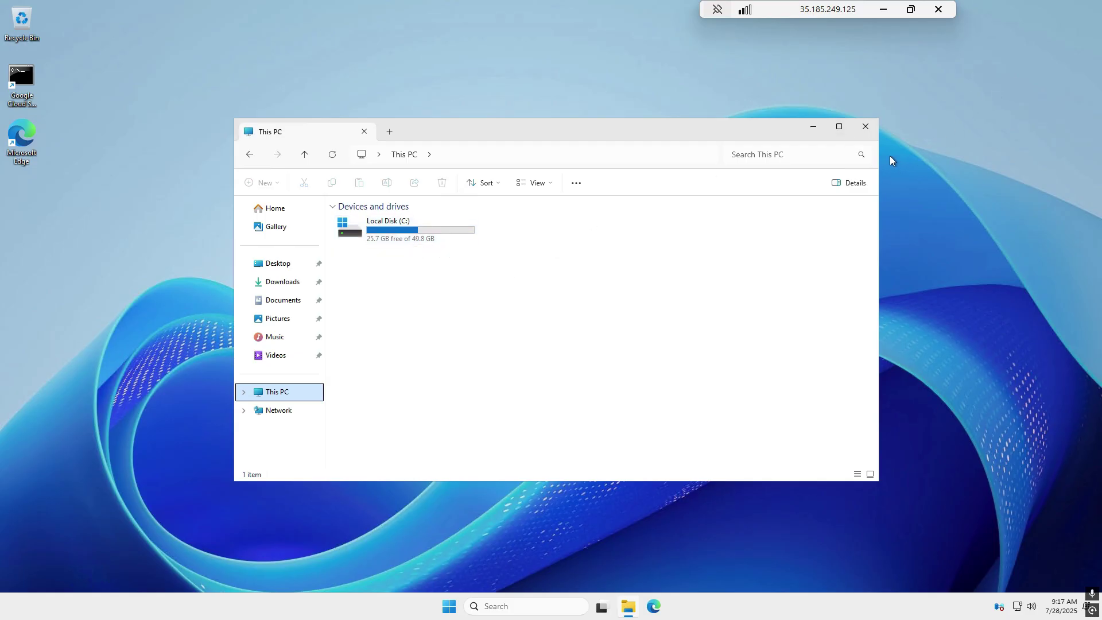
click(866, 126)
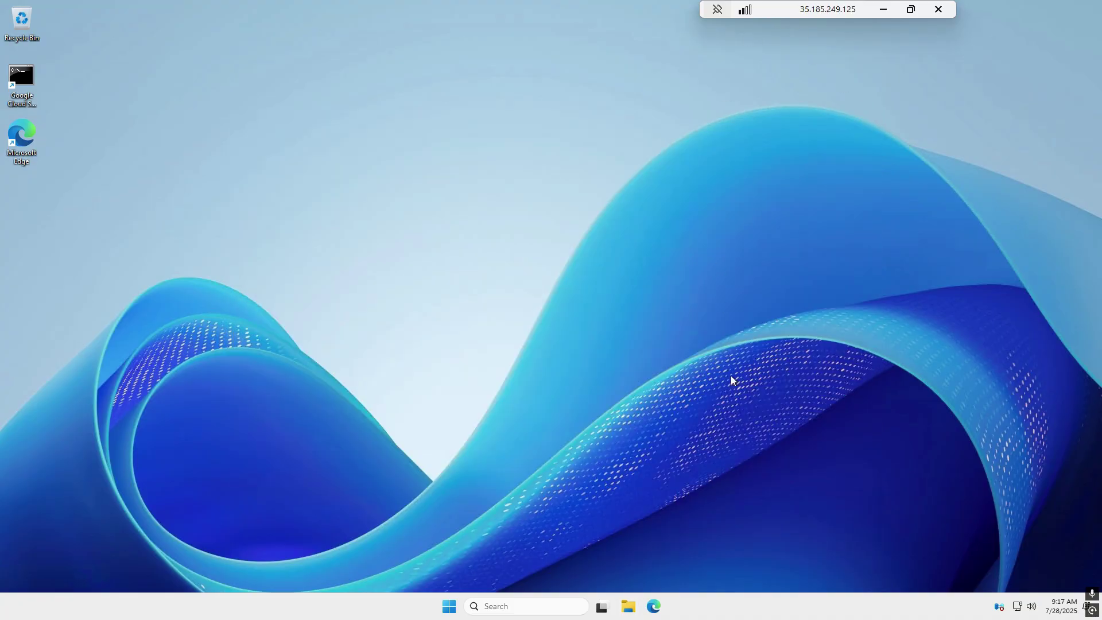
Open Microsoft Edge and finish its welcome setup without signing in or importing Google data.
click(655, 606)
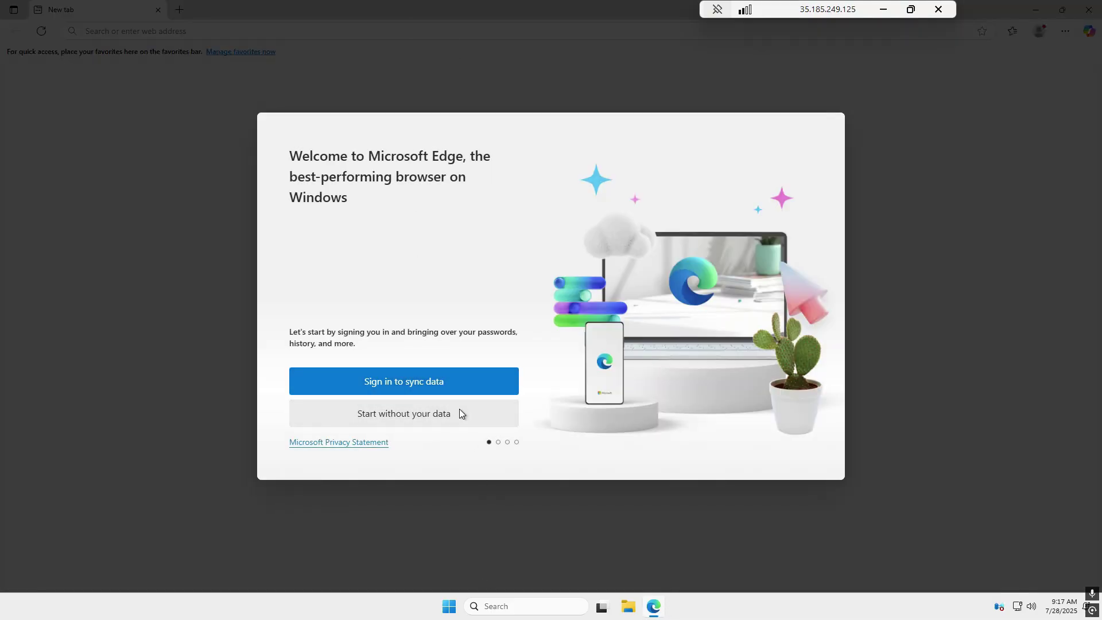
click(461, 413)
click(384, 425)
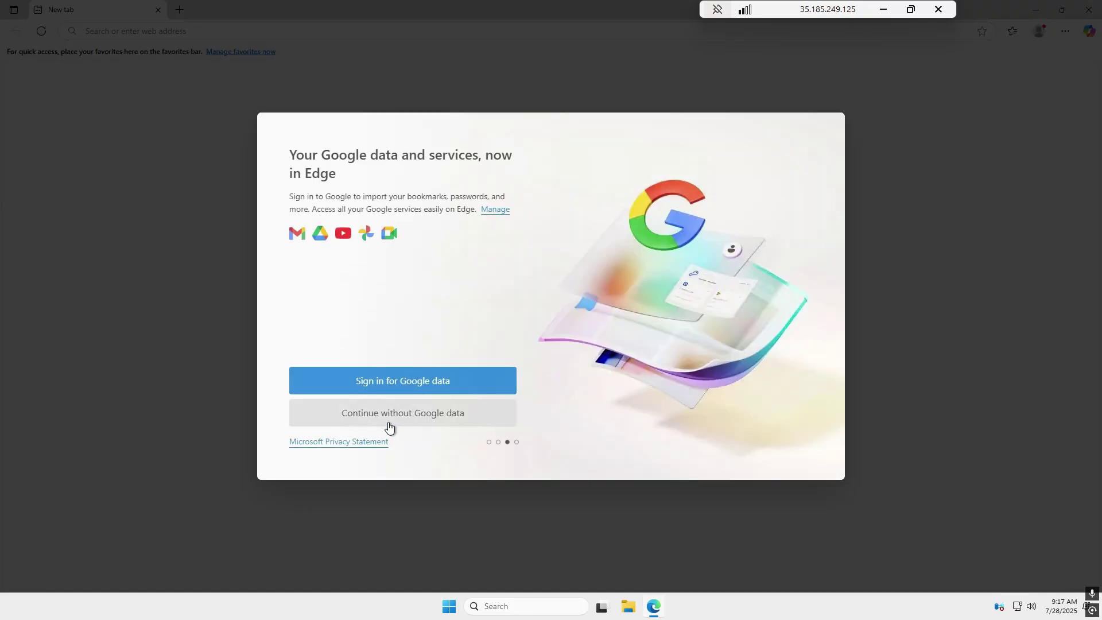
click(413, 418)
click(361, 412)
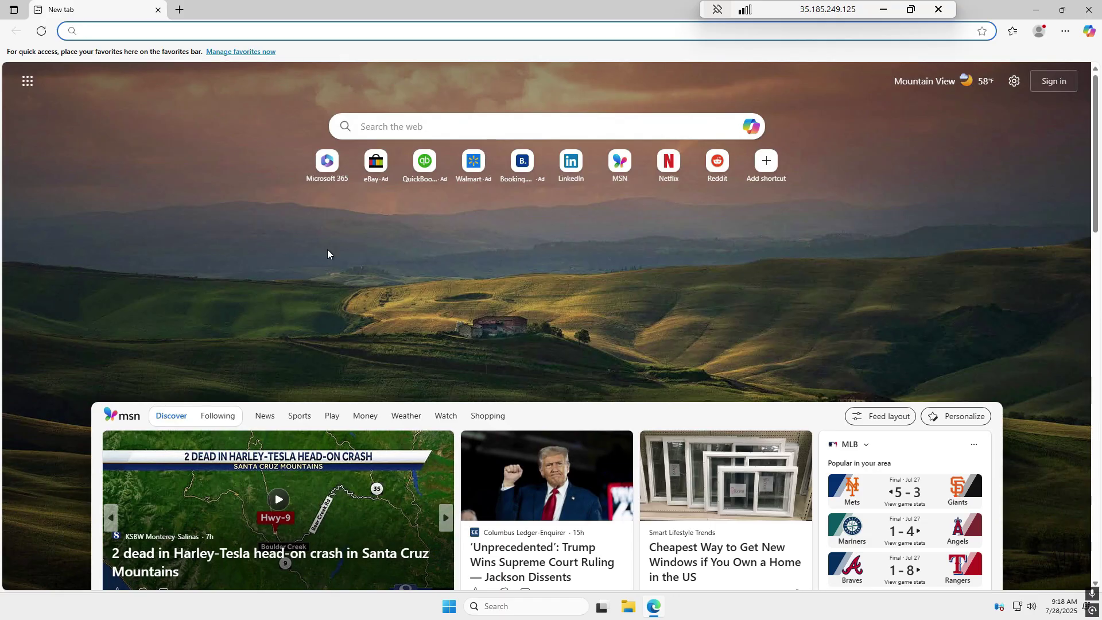
Search the web for "chrome" and download the Chrome installer from Google's official page.
text(chrome)
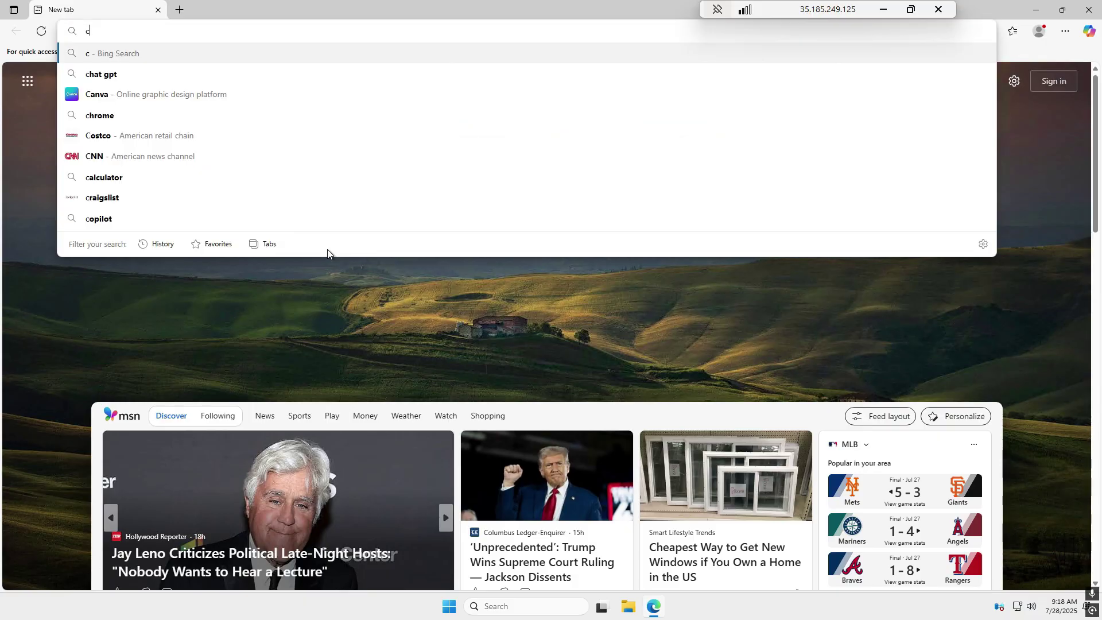
key(Return)
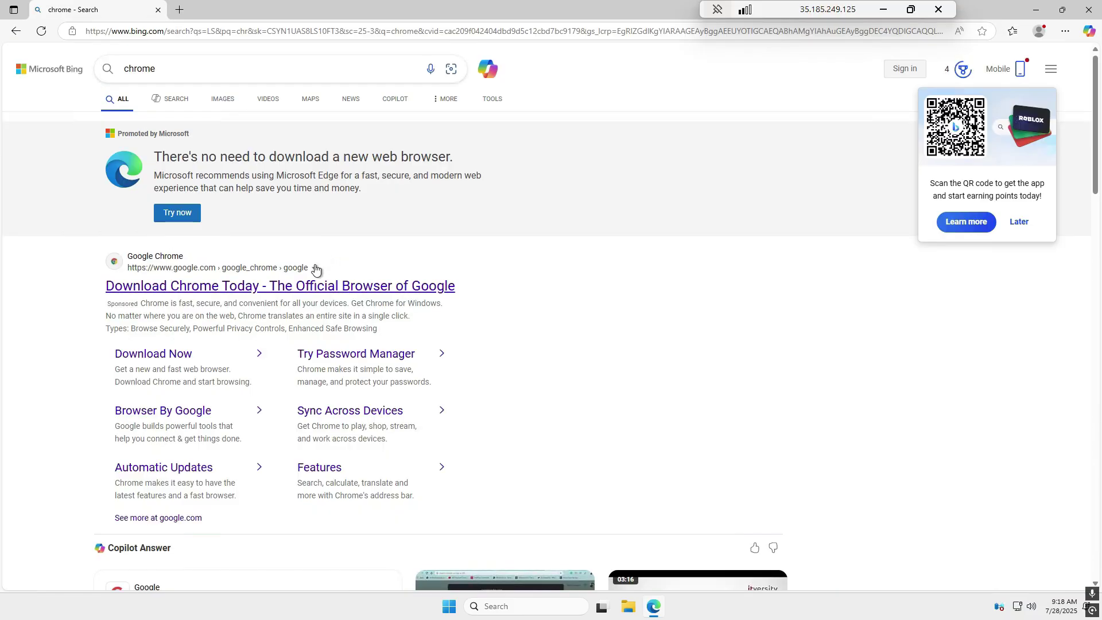
click(428, 290)
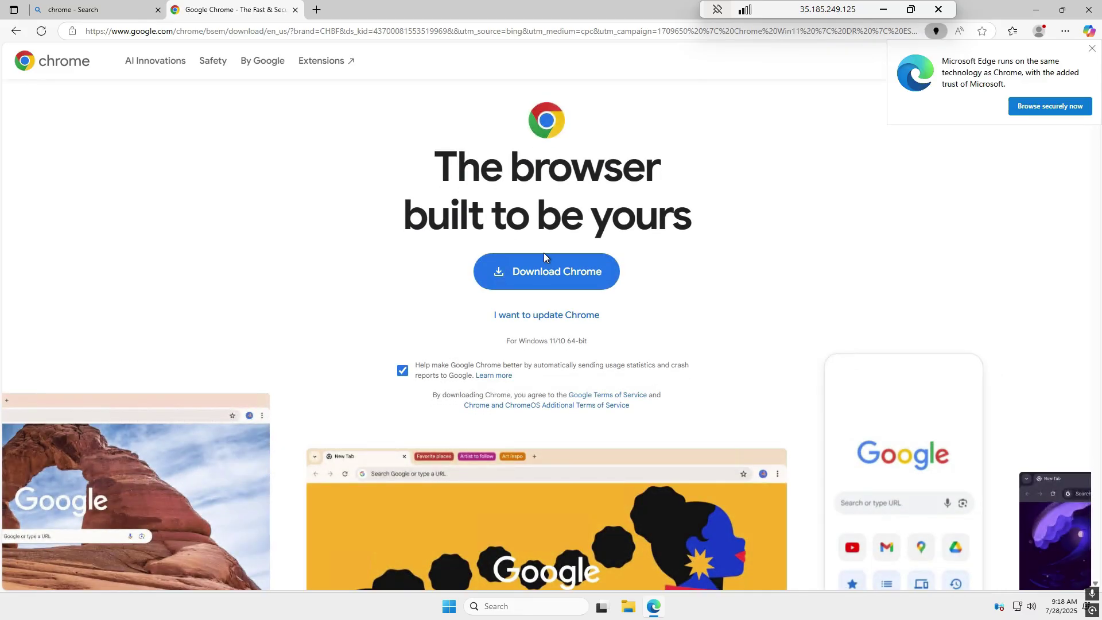
click(567, 286)
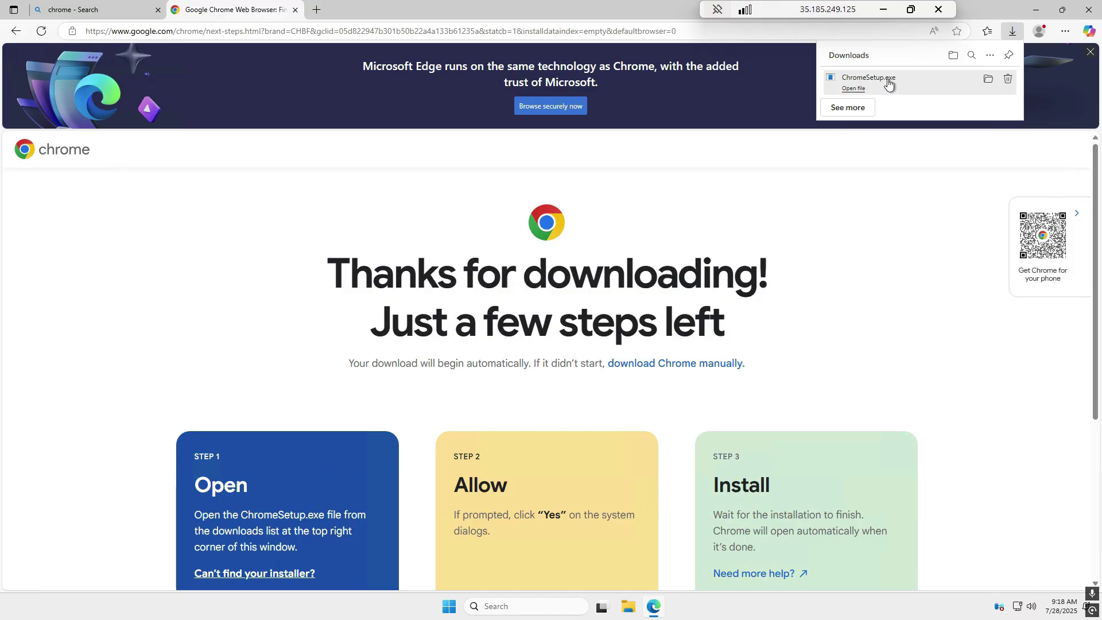
Run ChromeSetup.exe, allow it to make changes to the device, and minimize Edge once Chrome is installed.
click(889, 83)
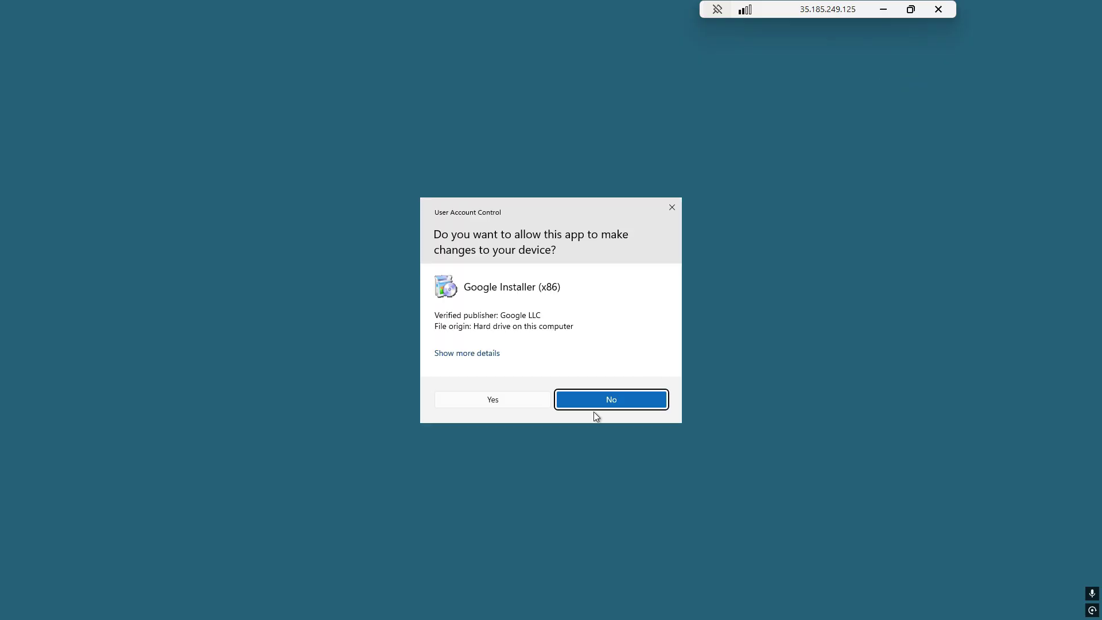
click(516, 398)
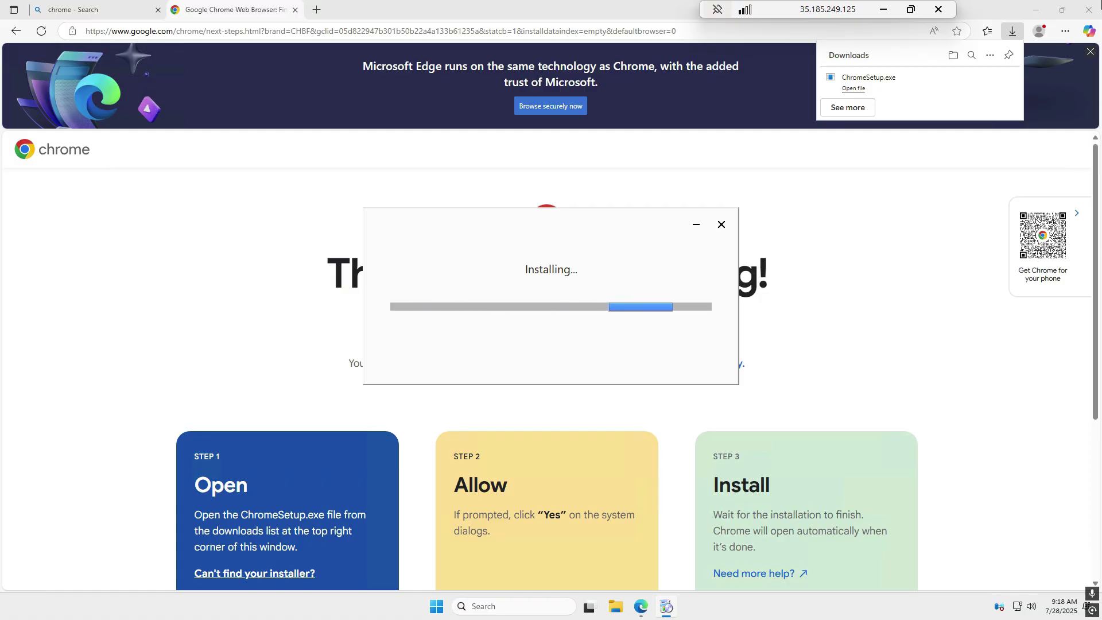
click(692, 407)
click(1036, 10)
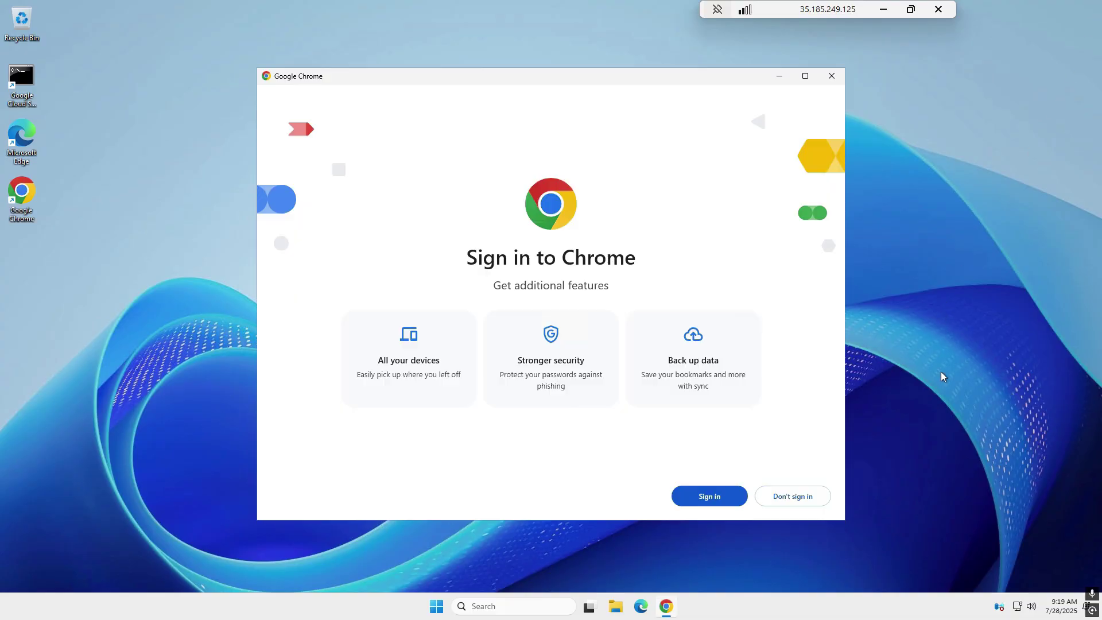
Complete Chrome's first-run setup without signing in or making it the default browser, acknowledge the ad privacy notice, and maximize the window.
click(775, 508)
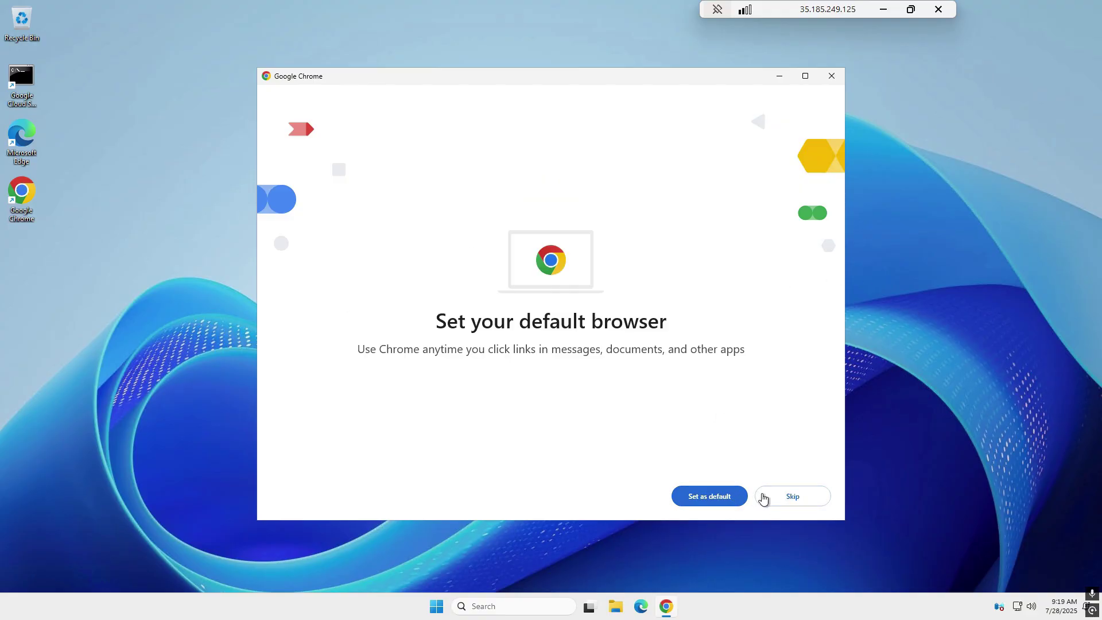
click(770, 503)
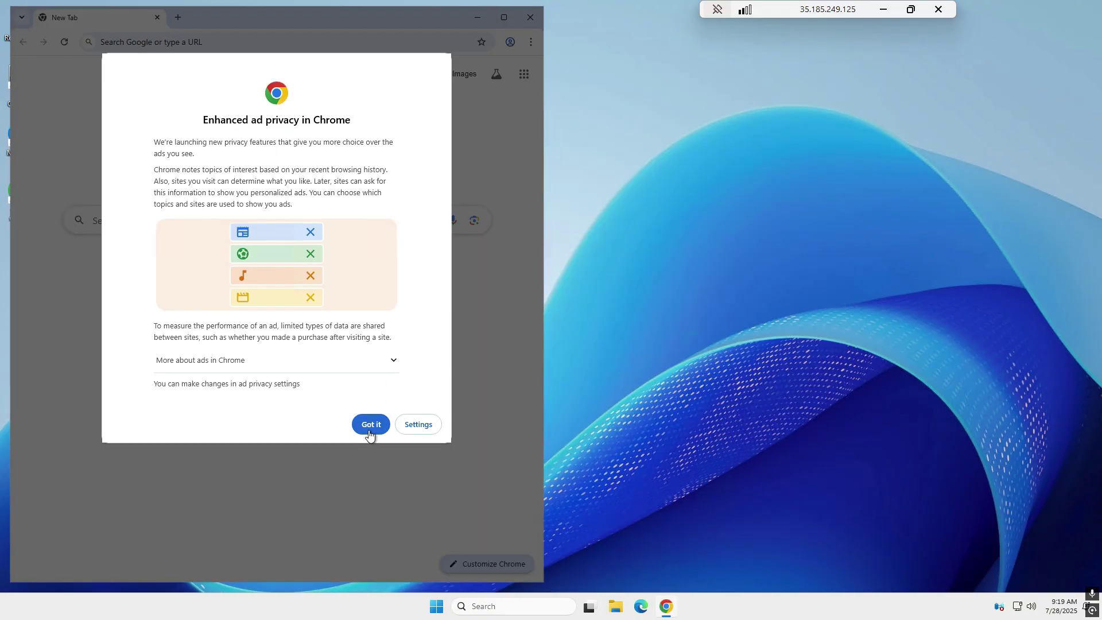
click(371, 428)
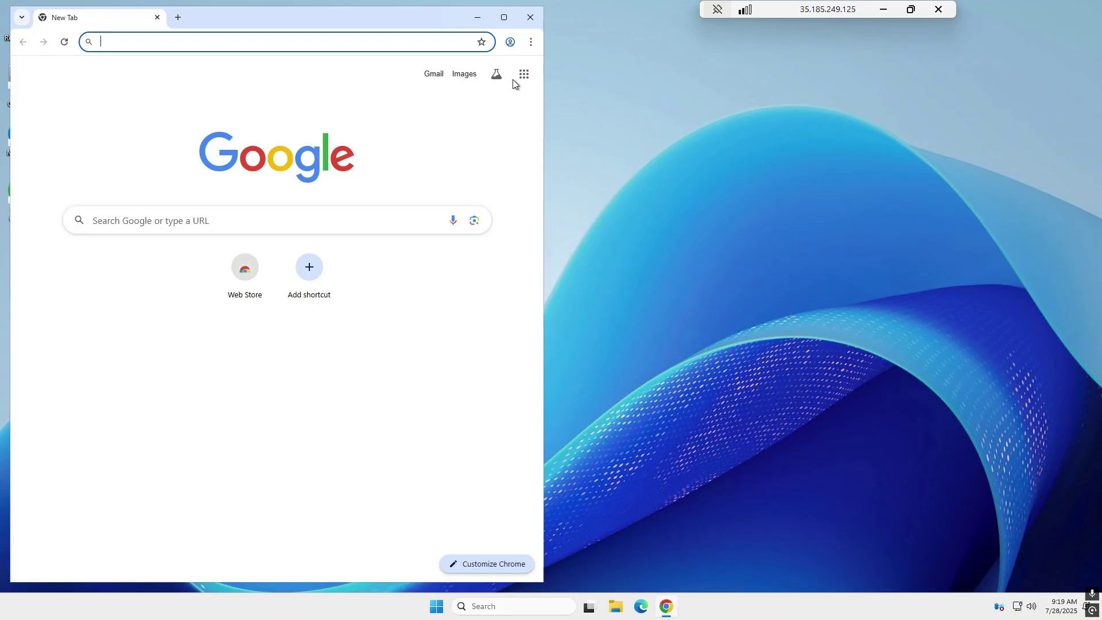
click(503, 15)
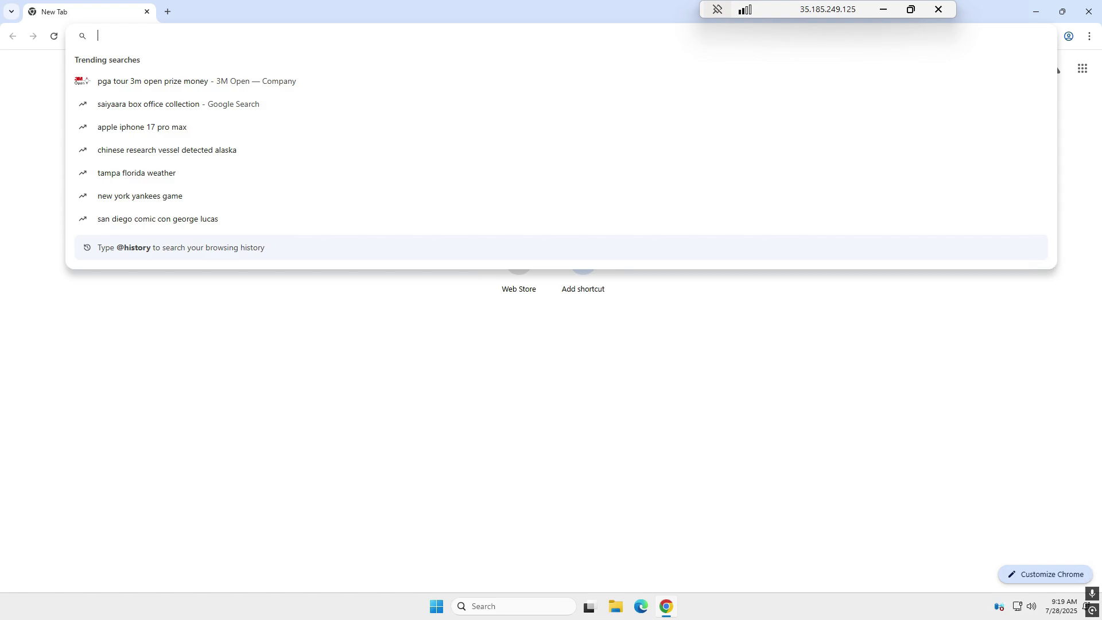
Search for "my ip address", check the VM's IP location and country on whatismyipaddress.com, and close that page.
text(my ip address)
key(Return)
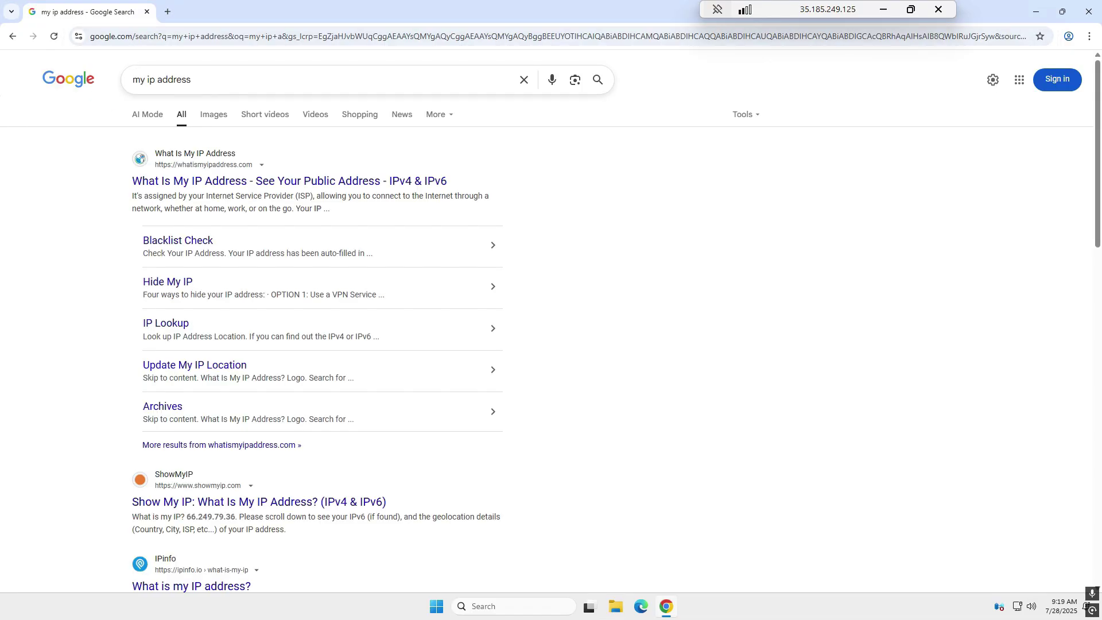
drag(285, 181, 396, 3)
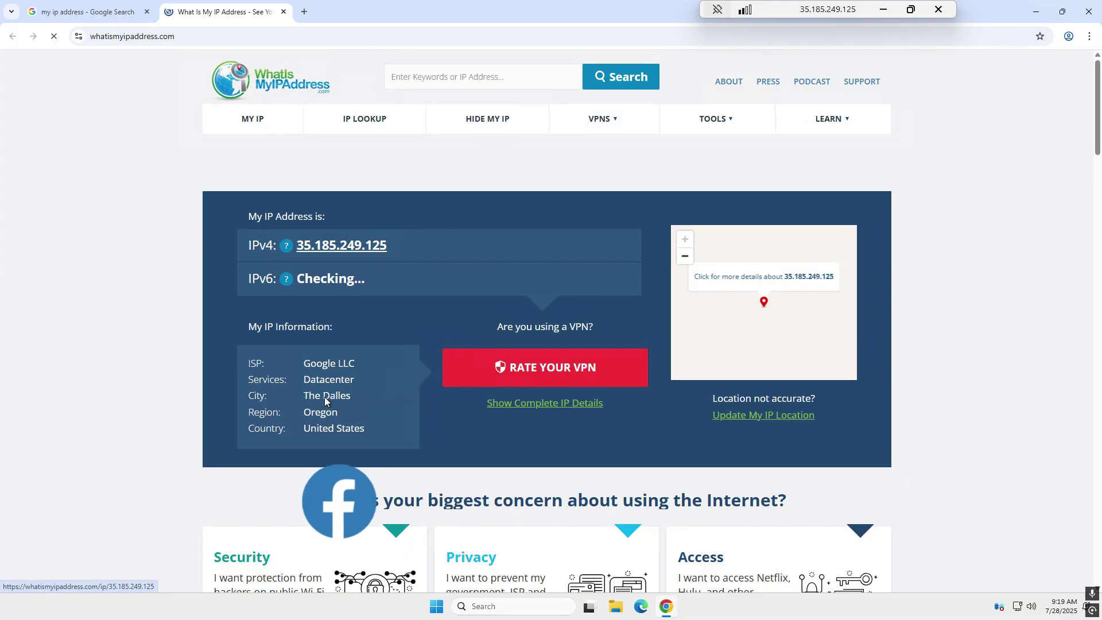
drag(339, 396, 370, 449)
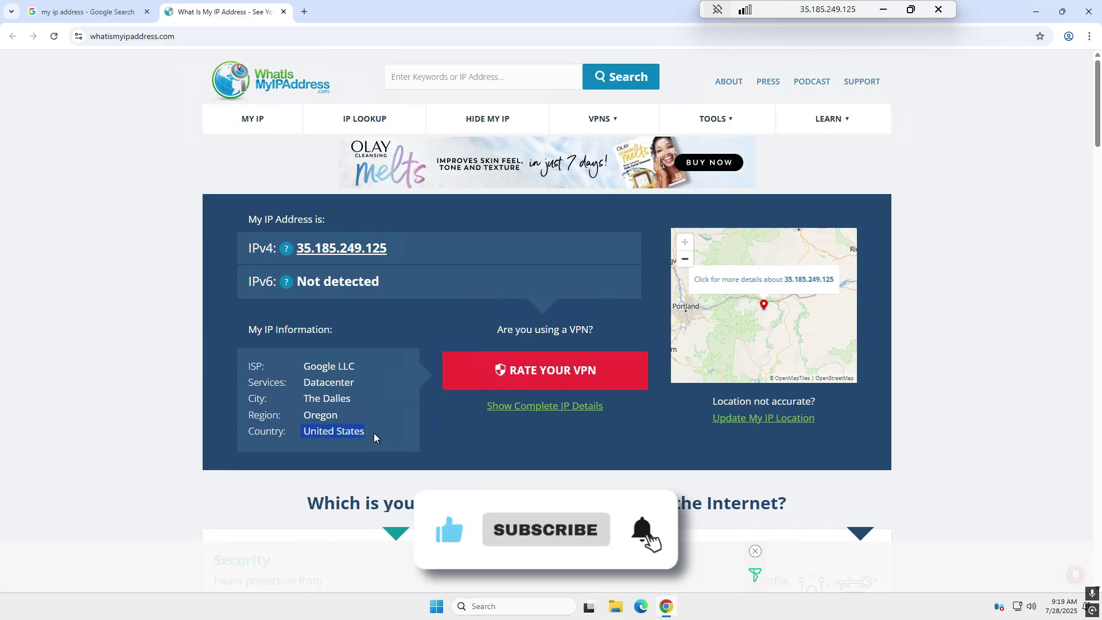
click(284, 11)
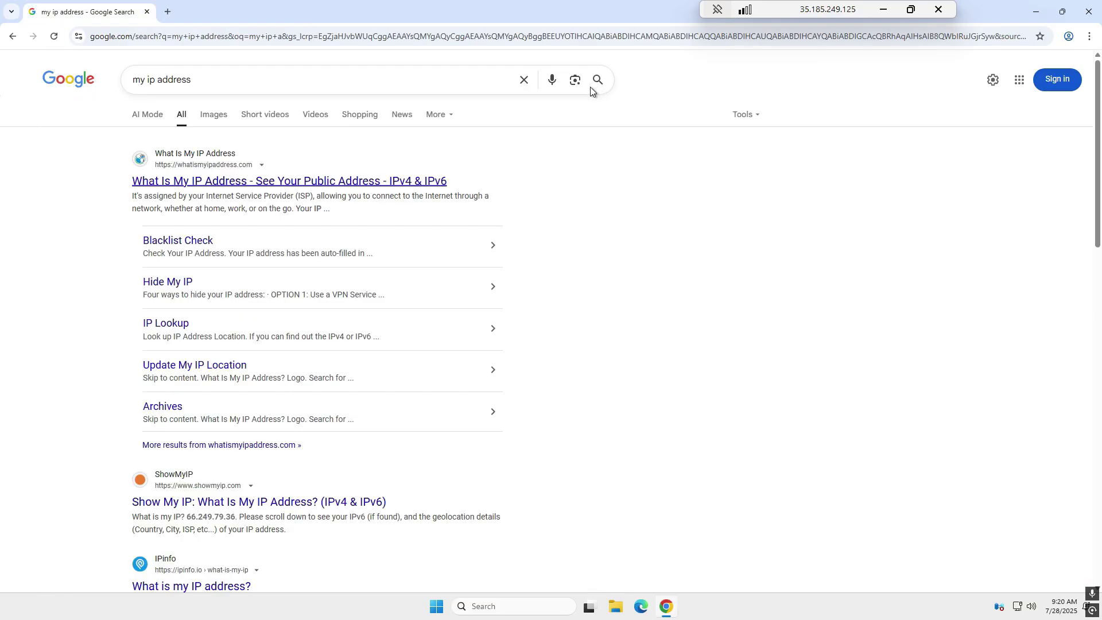
Search for "speed test", measure the VM's internet speed on Fast.com, and close that page.
click(522, 81)
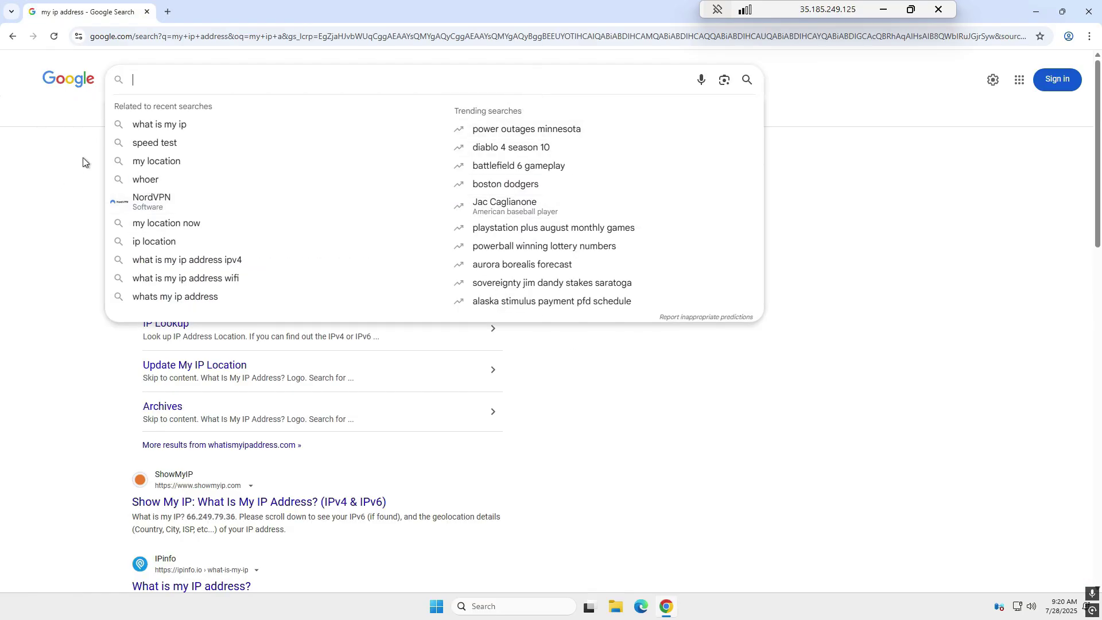
click(151, 147)
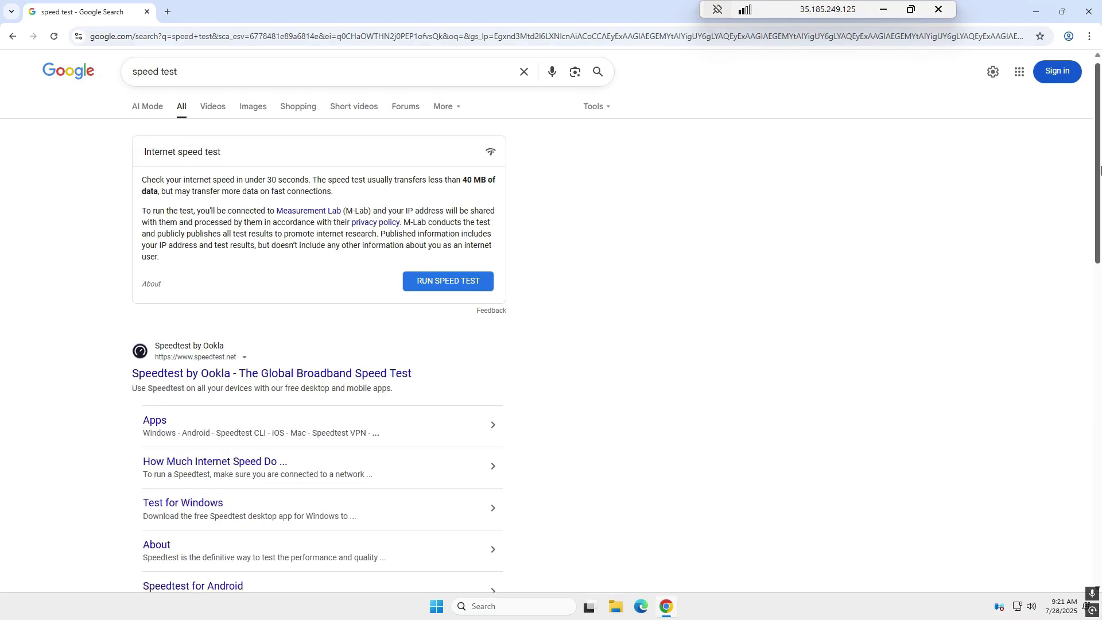
scroll(1101, 170, down, 3)
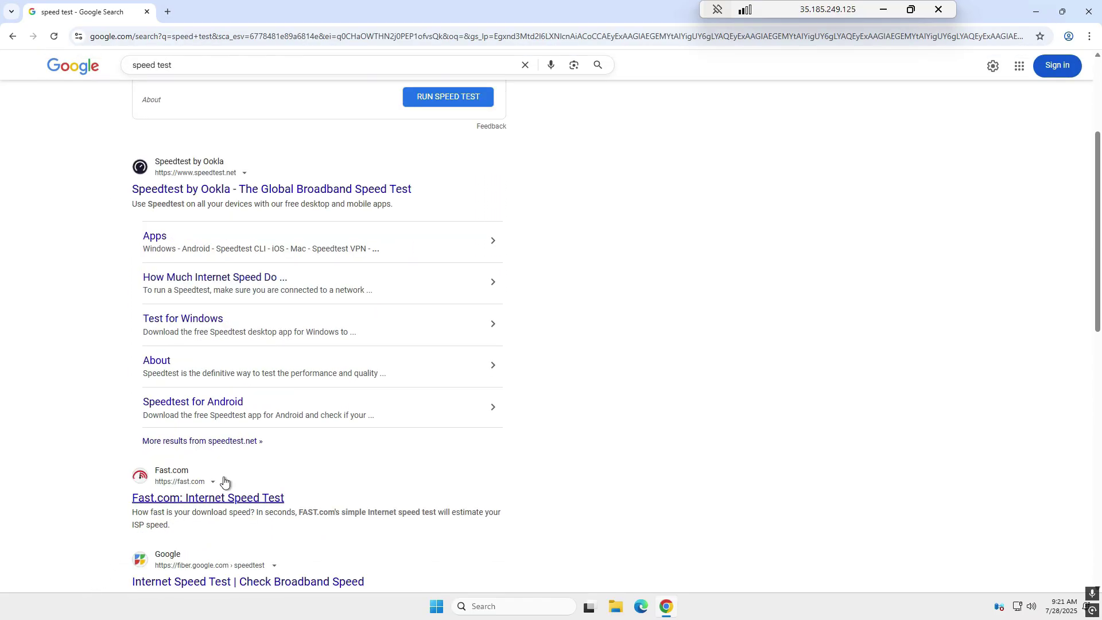
click(263, 498)
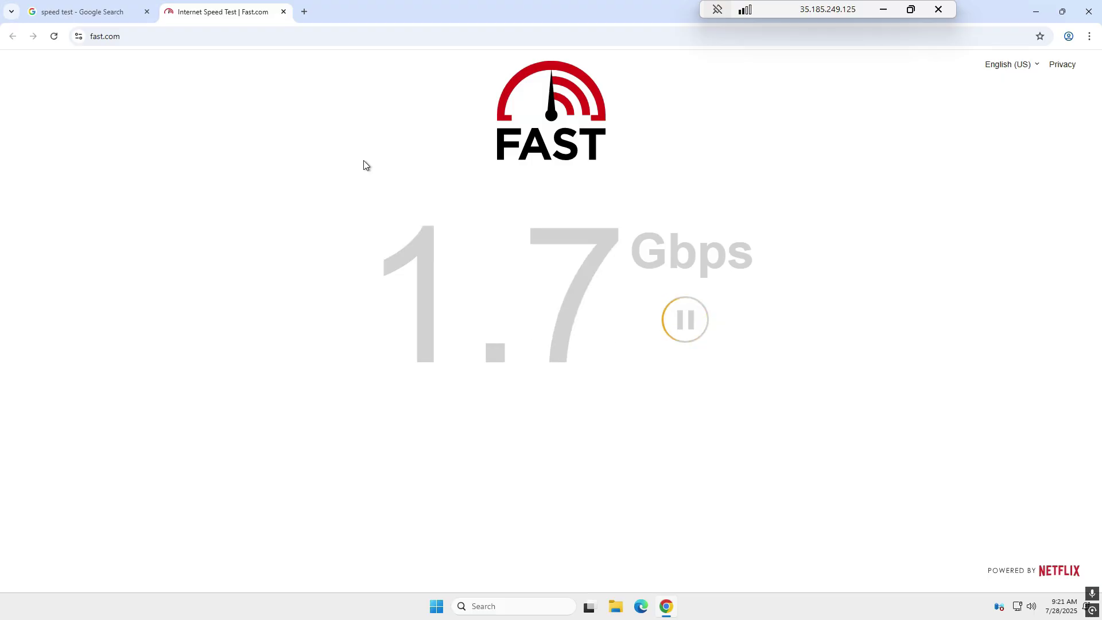
click(284, 12)
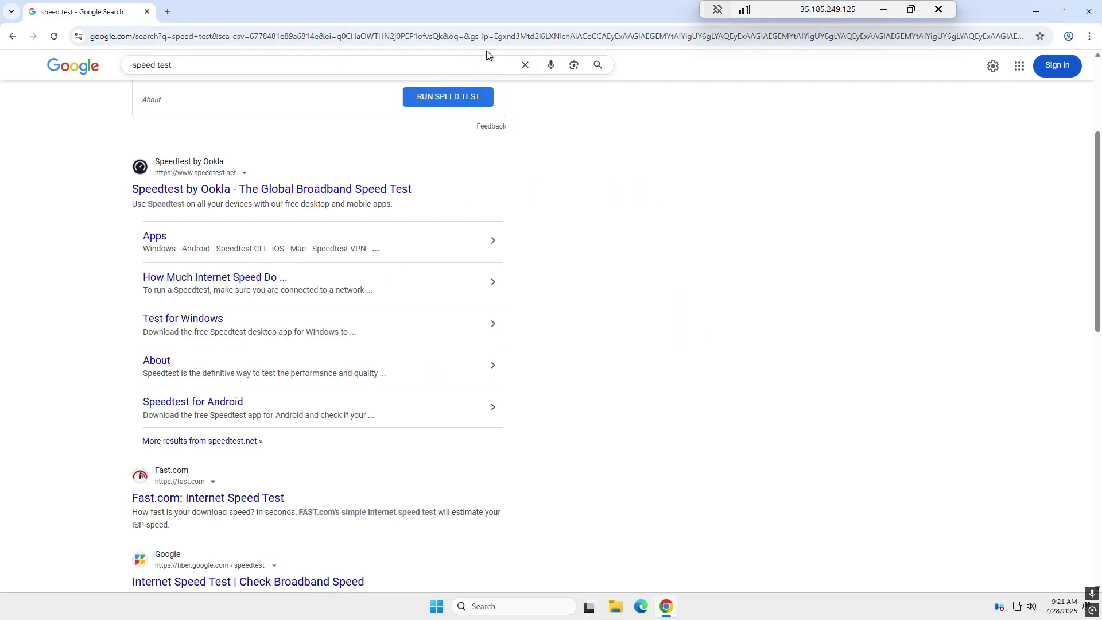
Clear the speed test search and close Chrome on the VM.
click(522, 69)
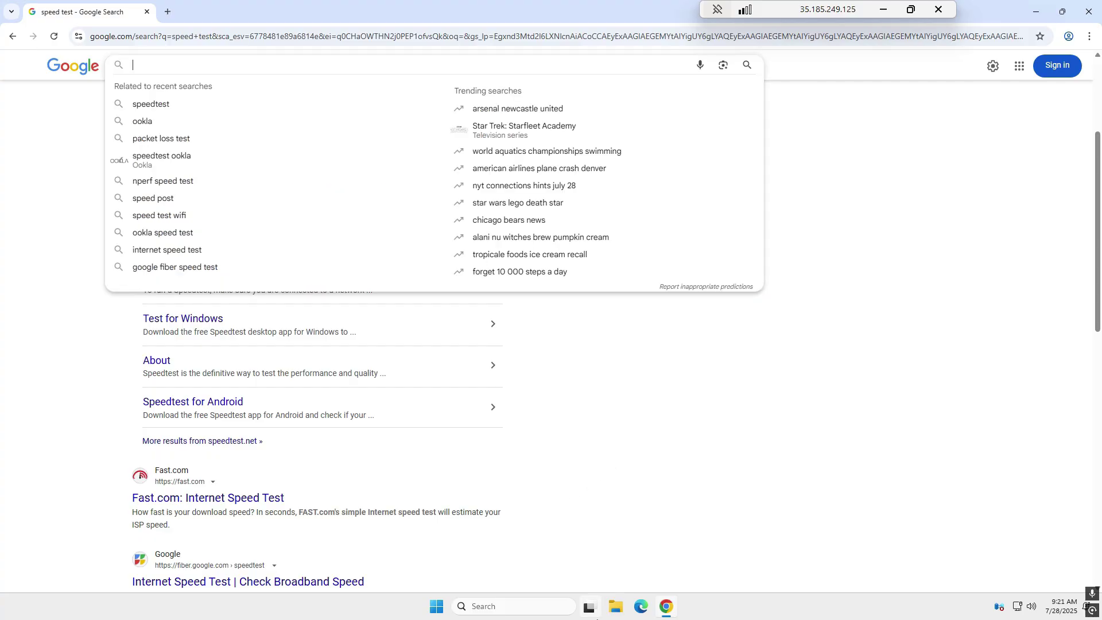
text(y)
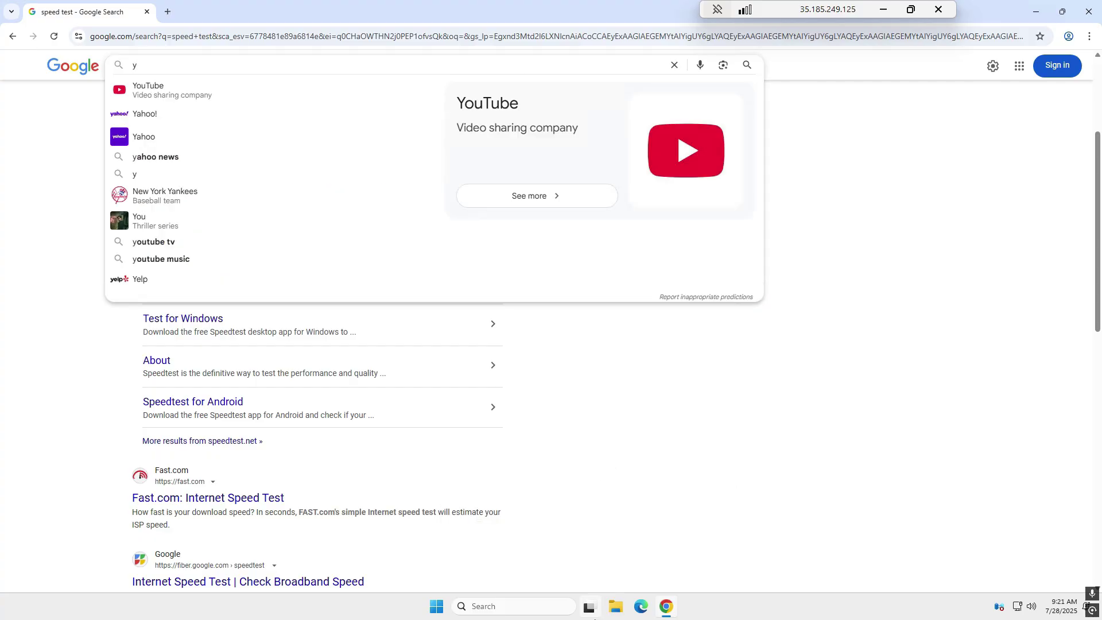
click(1089, 12)
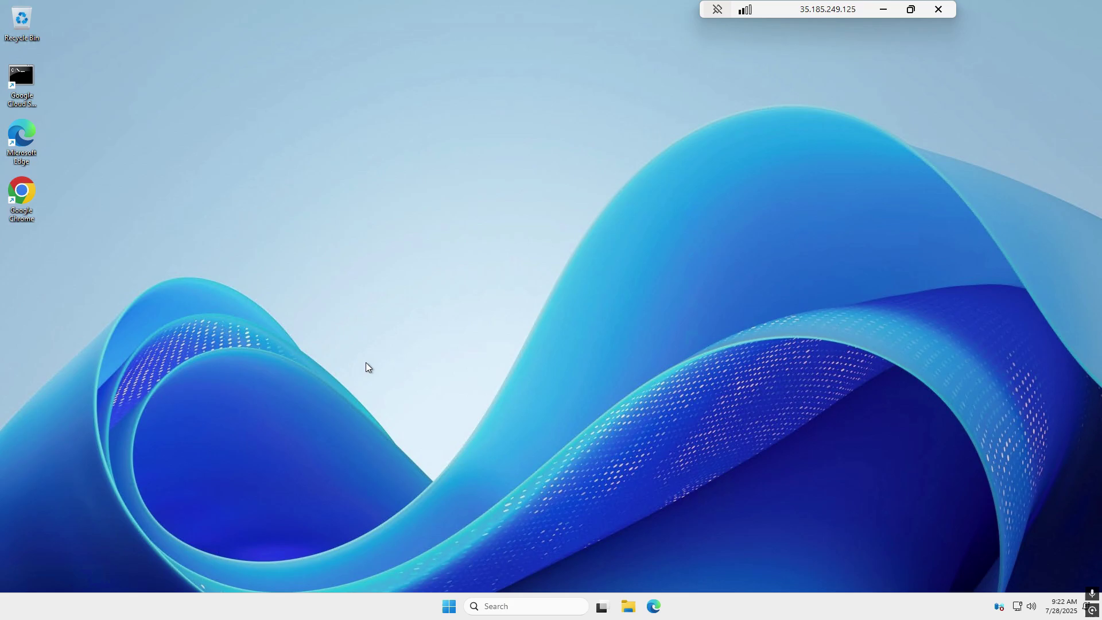
Copy Chrome Profile Generator from the local PC's Downloads > Programs folder and paste it onto the VM's desktop.
click(883, 10)
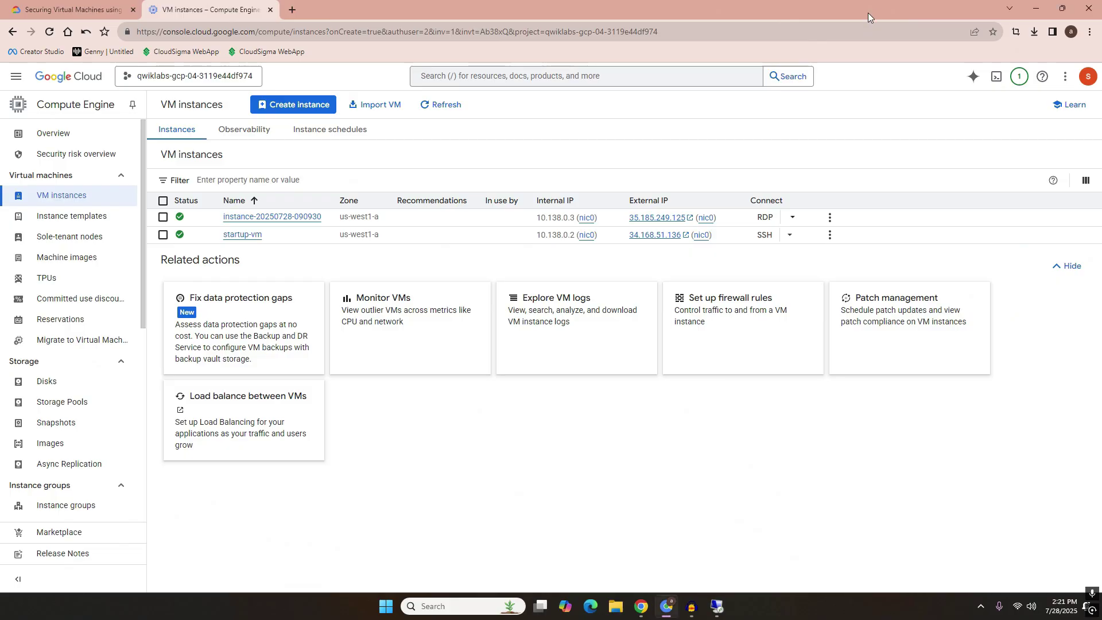
click(1037, 8)
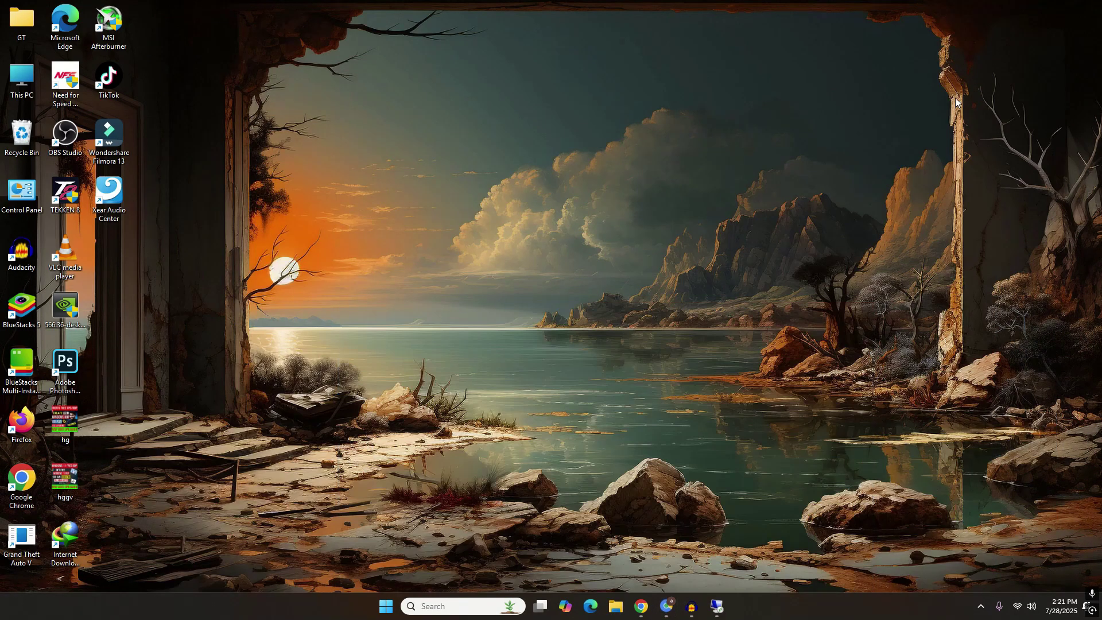
click(610, 610)
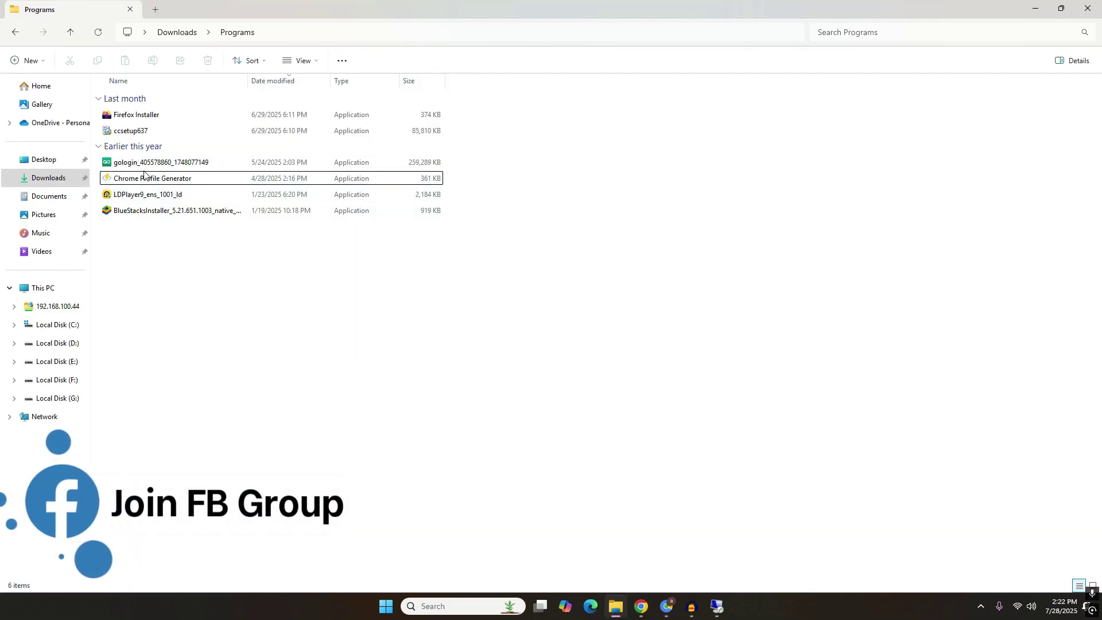
click(144, 178)
right_click(145, 178)
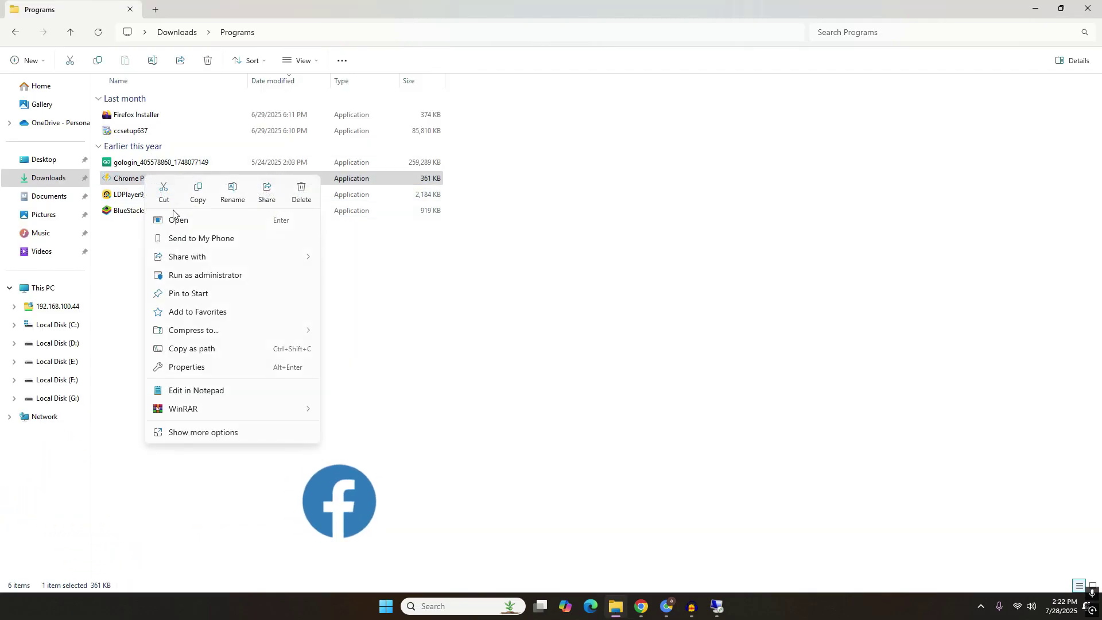
click(197, 186)
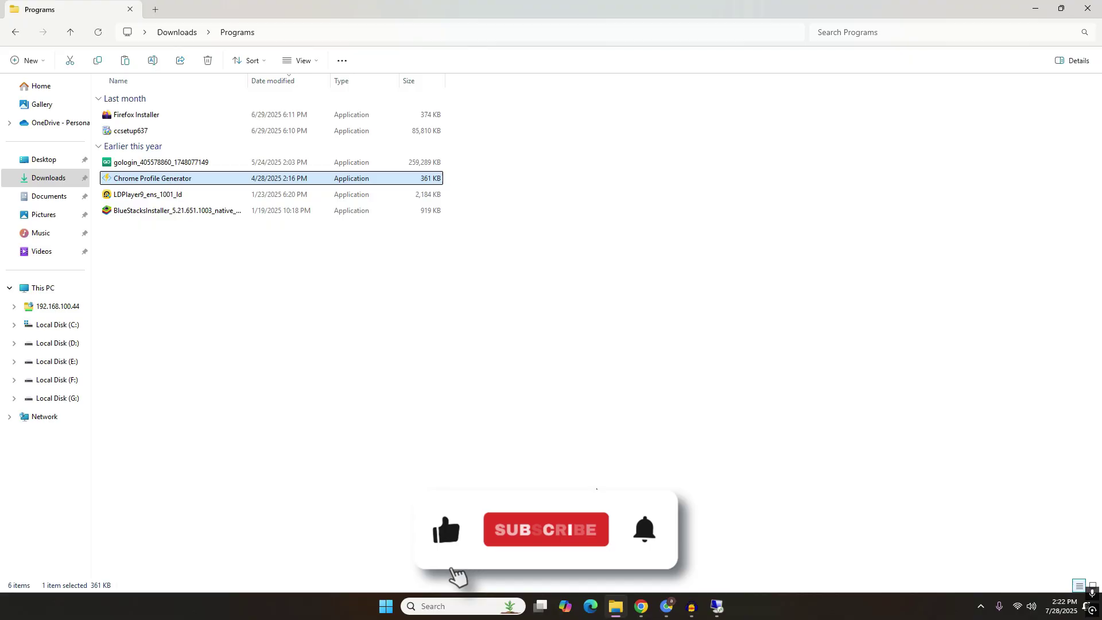
click(717, 608)
right_click(424, 148)
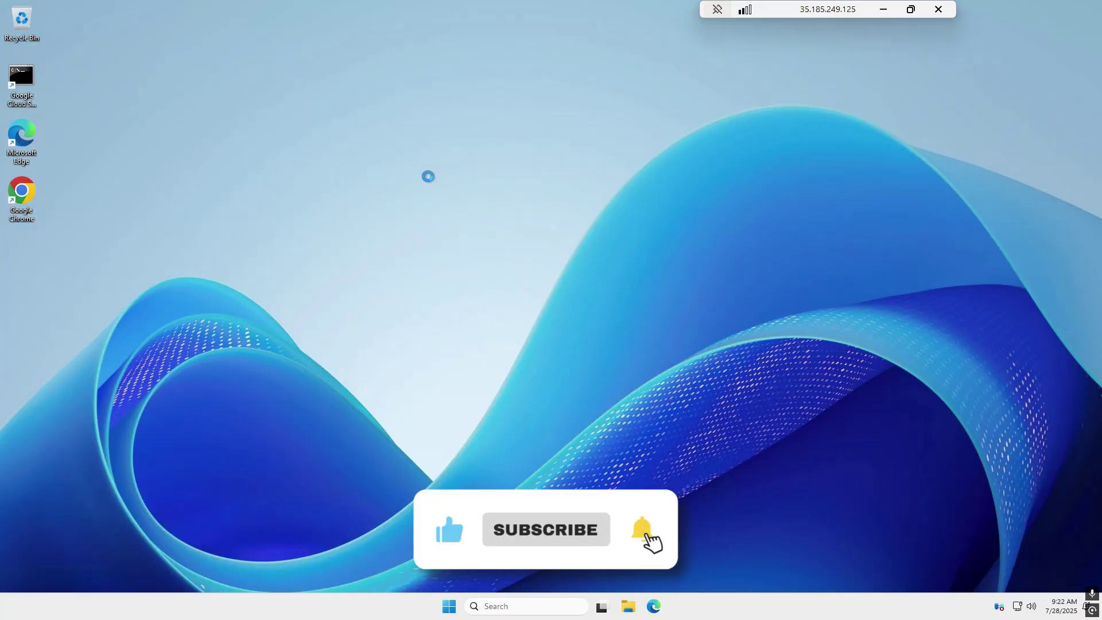
click(442, 161)
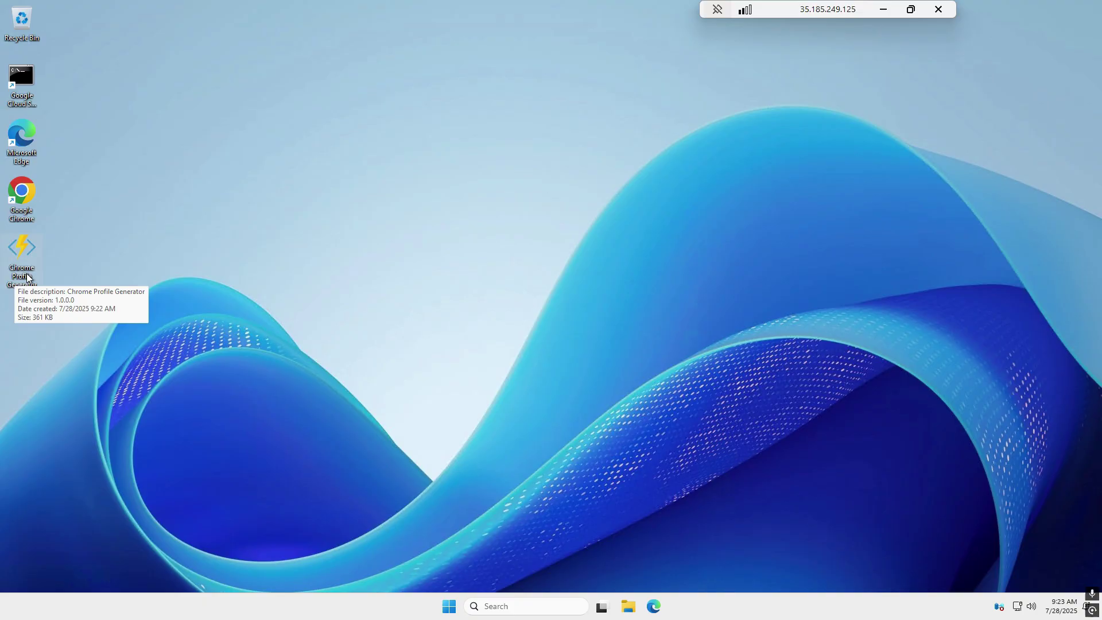
Run Chrome Profile Generator on the VM, set the quantity to 60, generate the "Chrome-" profile shortcuts, and dismiss the completion message.
double_click(23, 253)
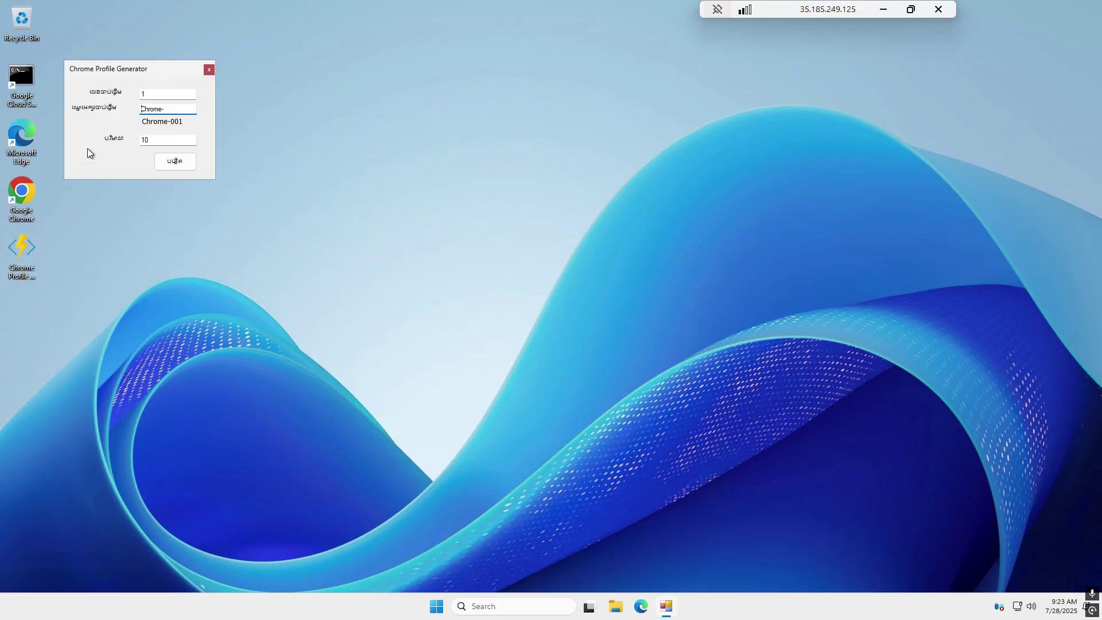
drag(146, 70, 540, 216)
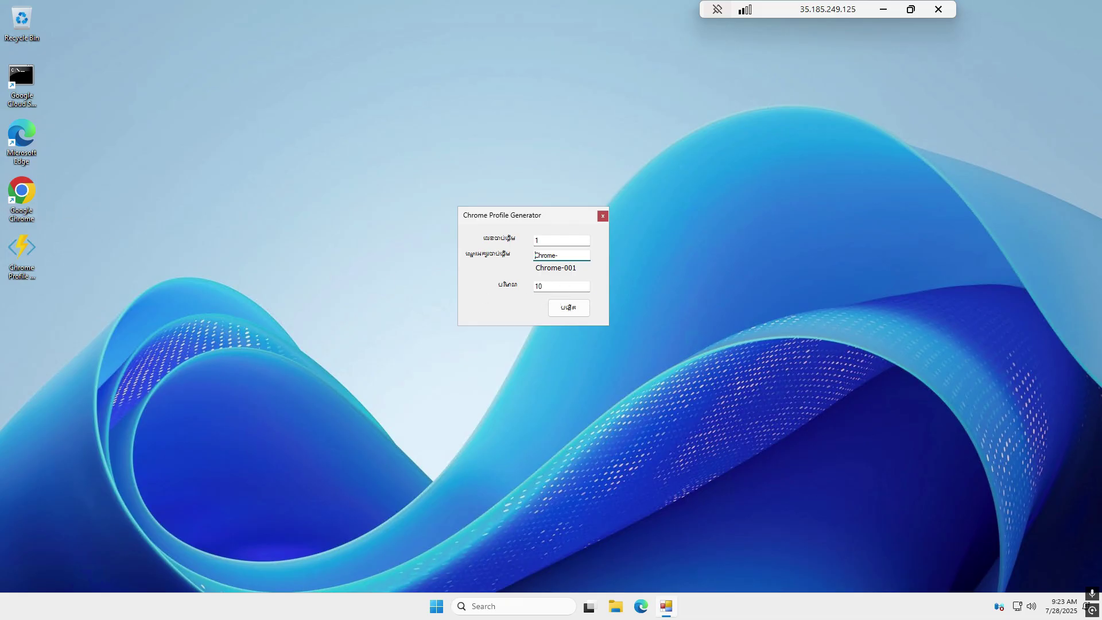
key(Tab)
text(6)
text(0)
click(556, 311)
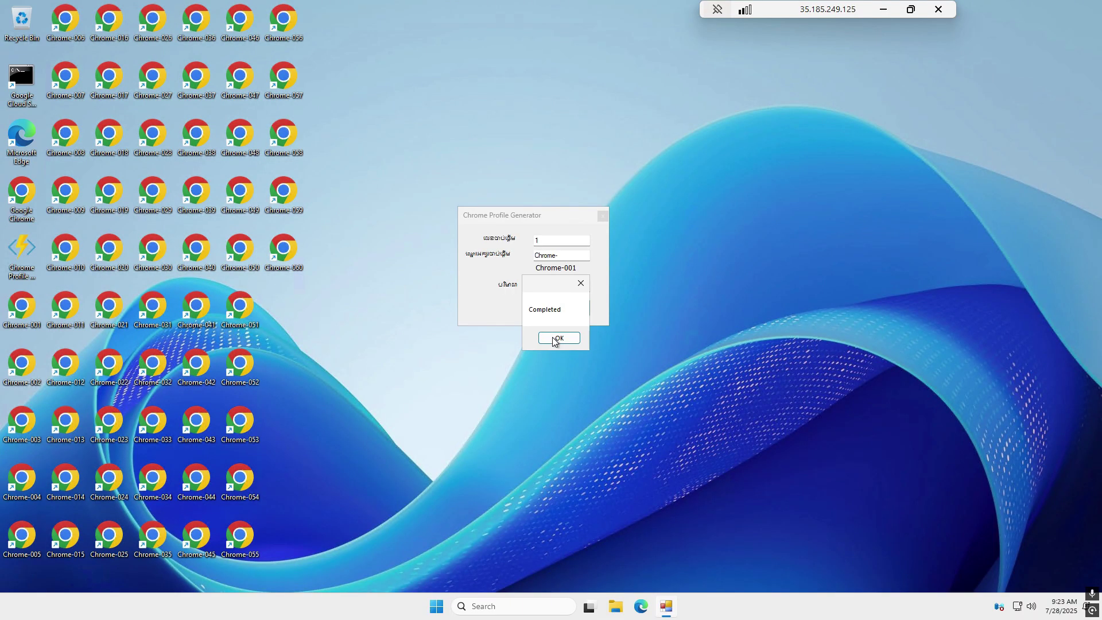
click(550, 337)
drag(333, 537, 90, 1)
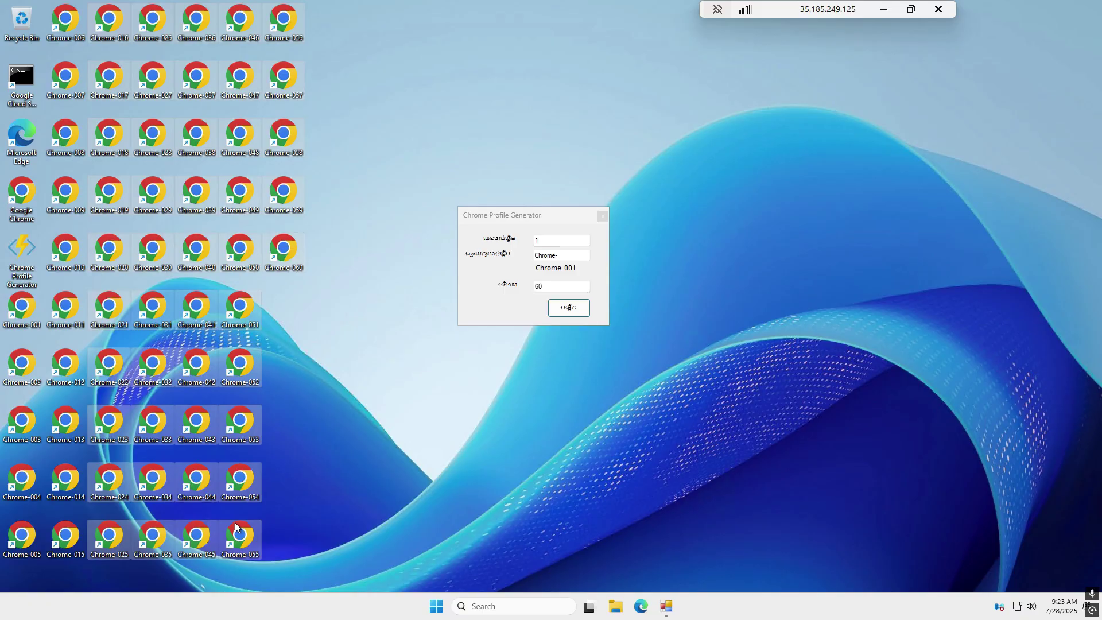
click(653, 370)
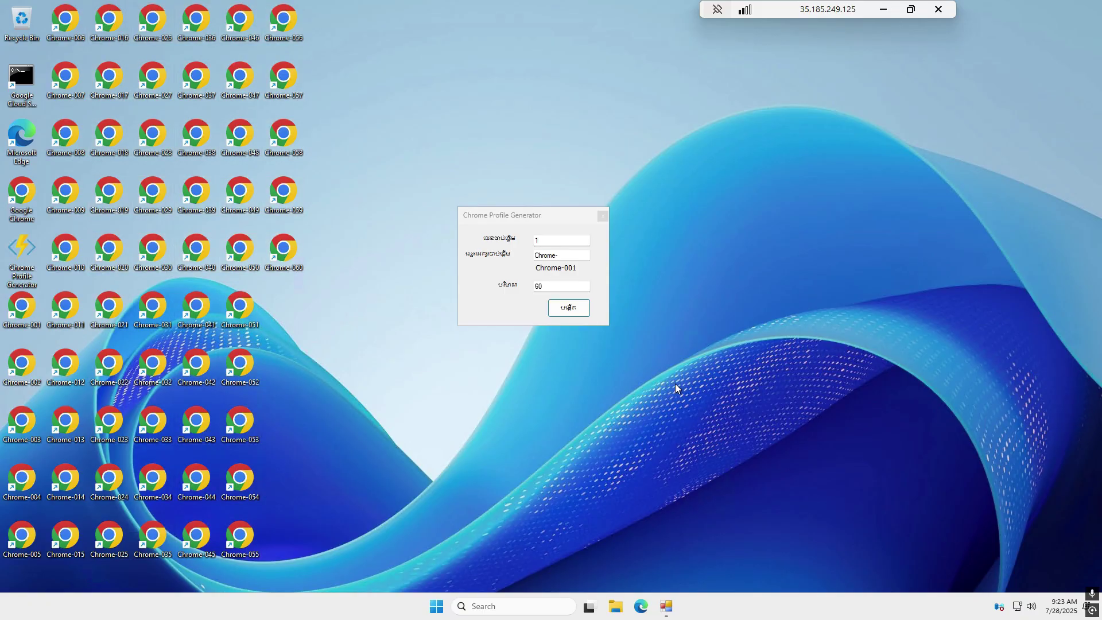
Open the Chrome-030 profile from the VM's desktop, acknowledge the ad privacy notice, and close the browser window.
double_click(147, 243)
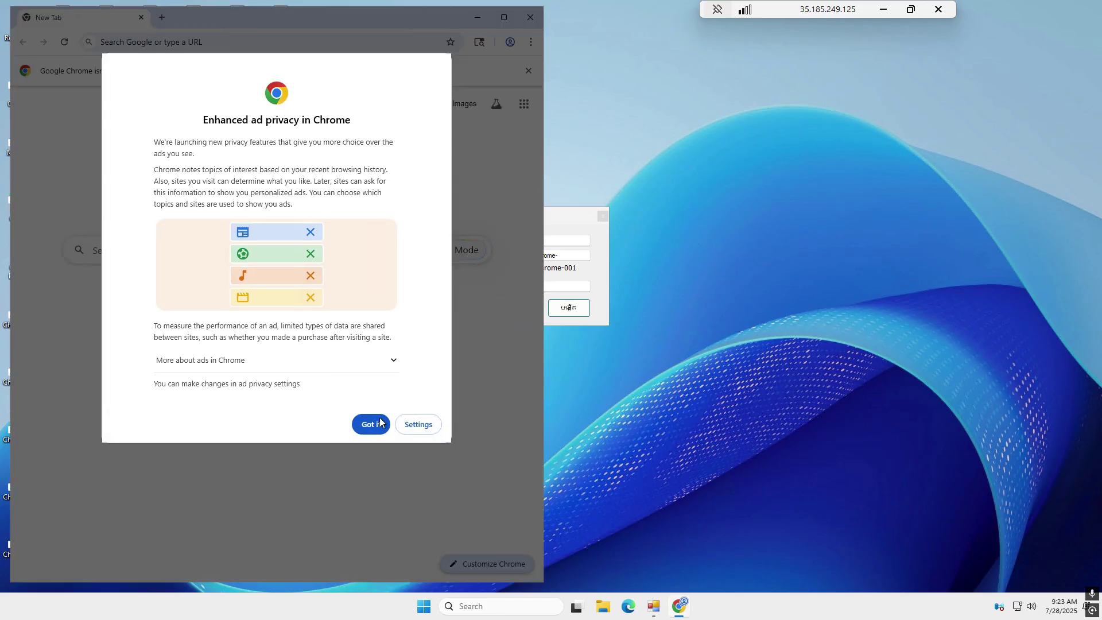
click(381, 423)
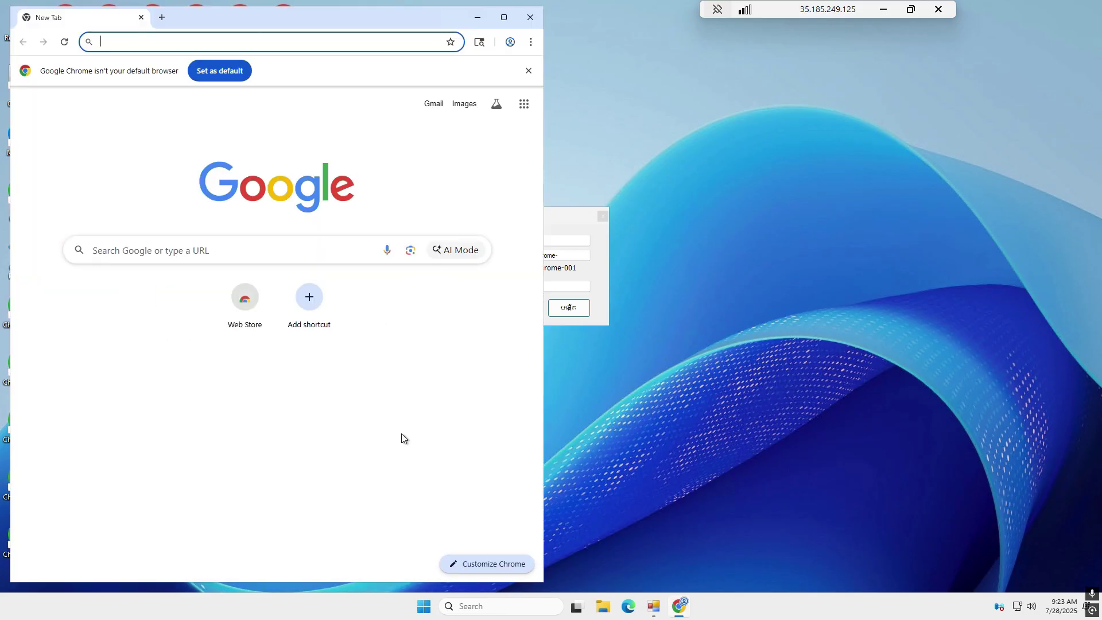
click(532, 18)
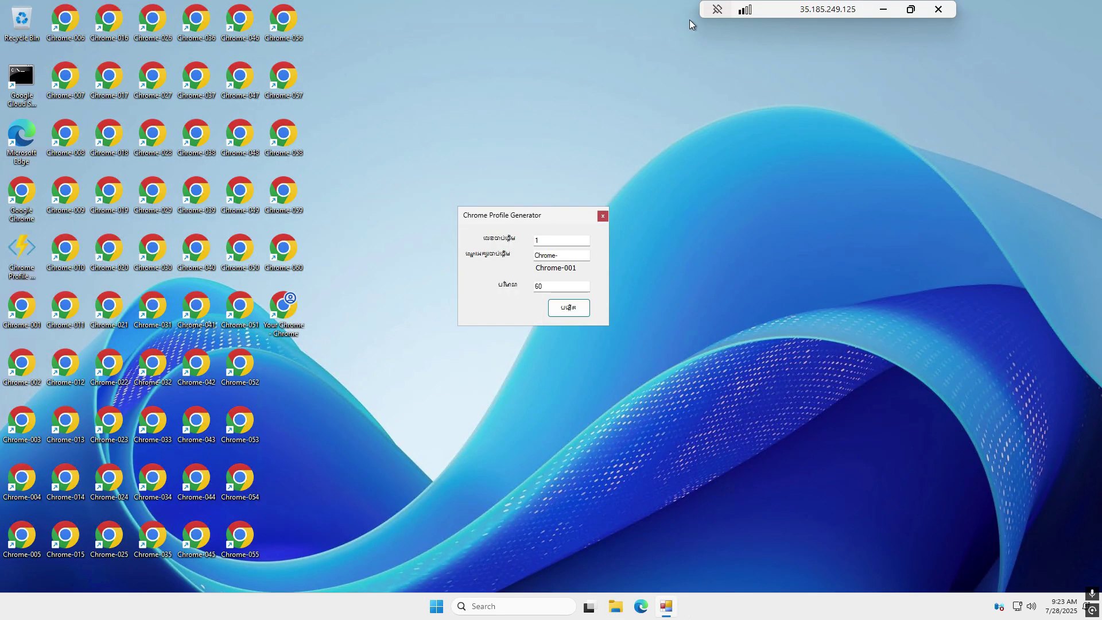